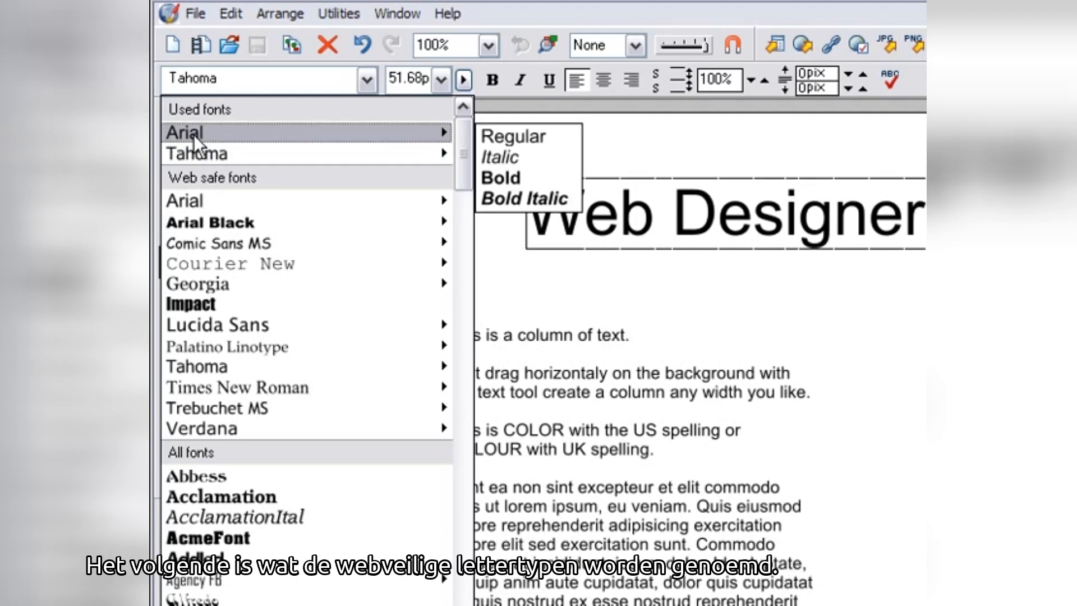
- Apply AnticFont to the selected 'Web Designer text' heading
mouse_move(212, 187)
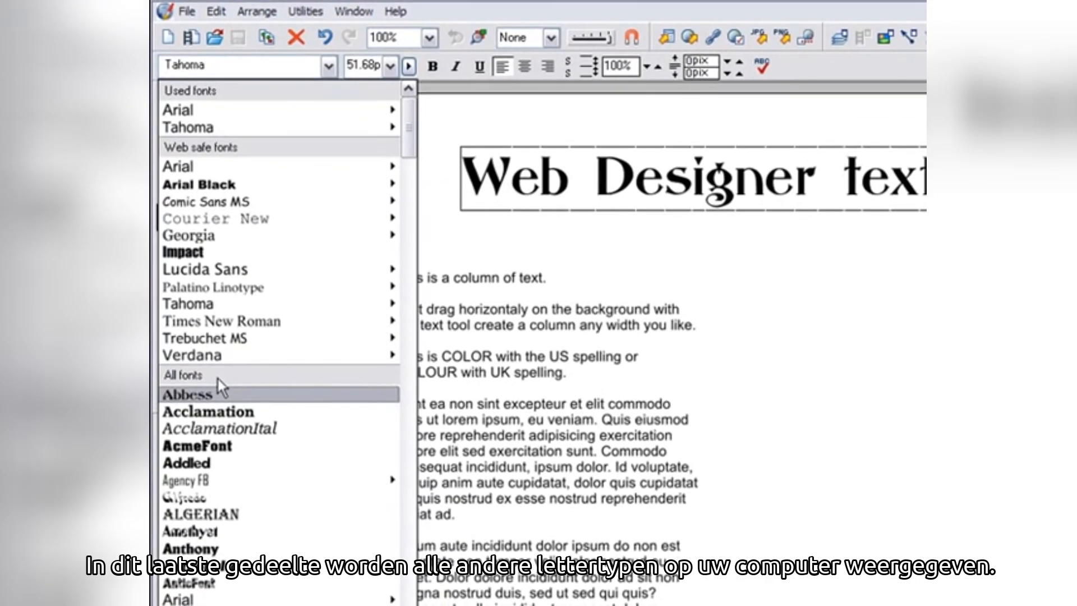
left_click_drag(412, 136, 412, 158)
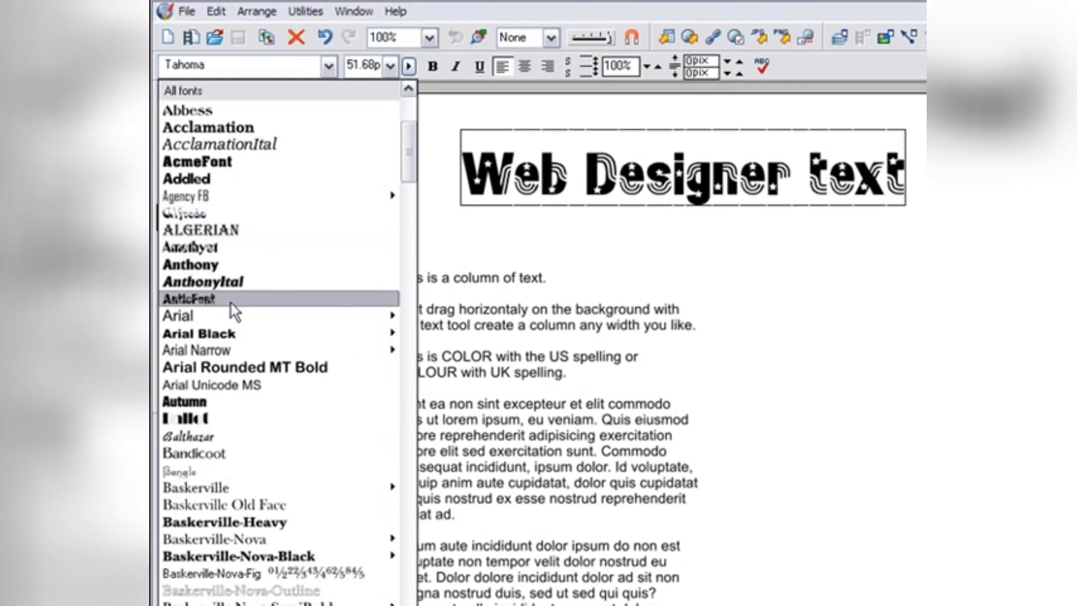
left_click(233, 302)
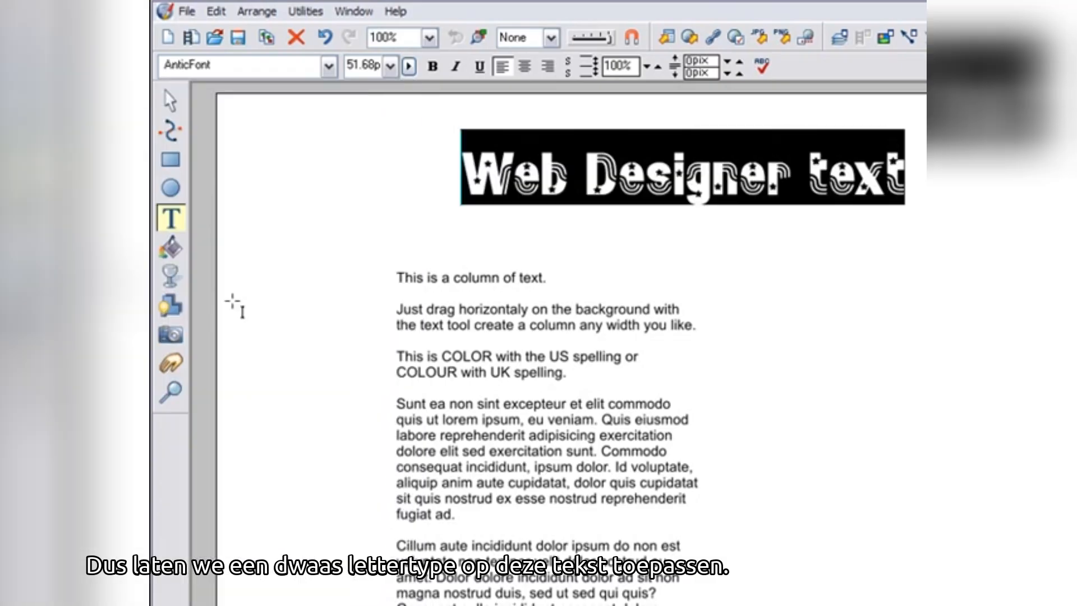
- Preview the page, dismissing the non-standard font warning
left_click(464, 191)
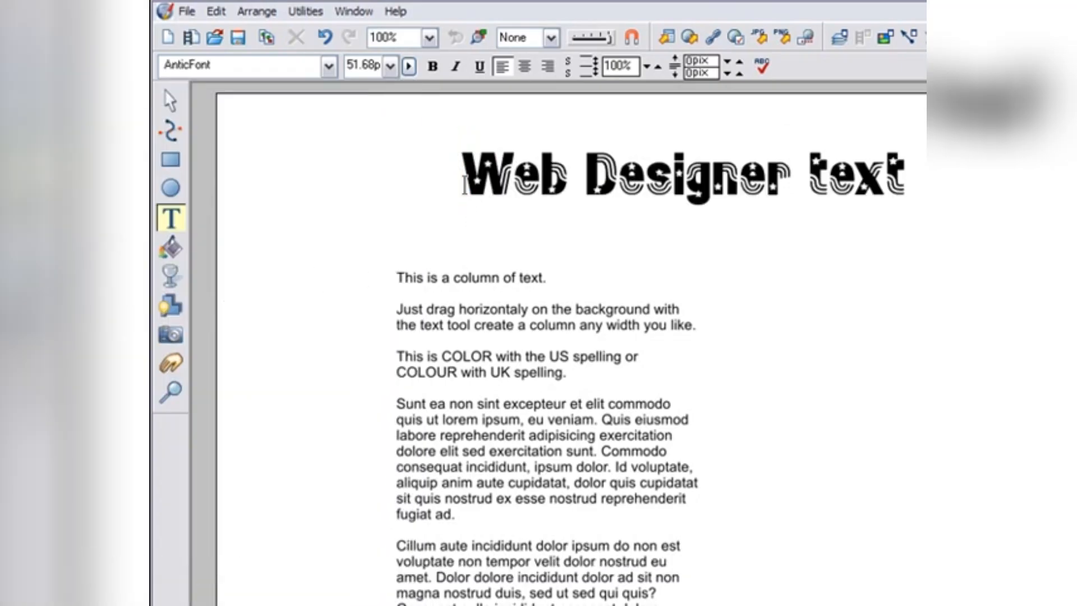
left_click(666, 37)
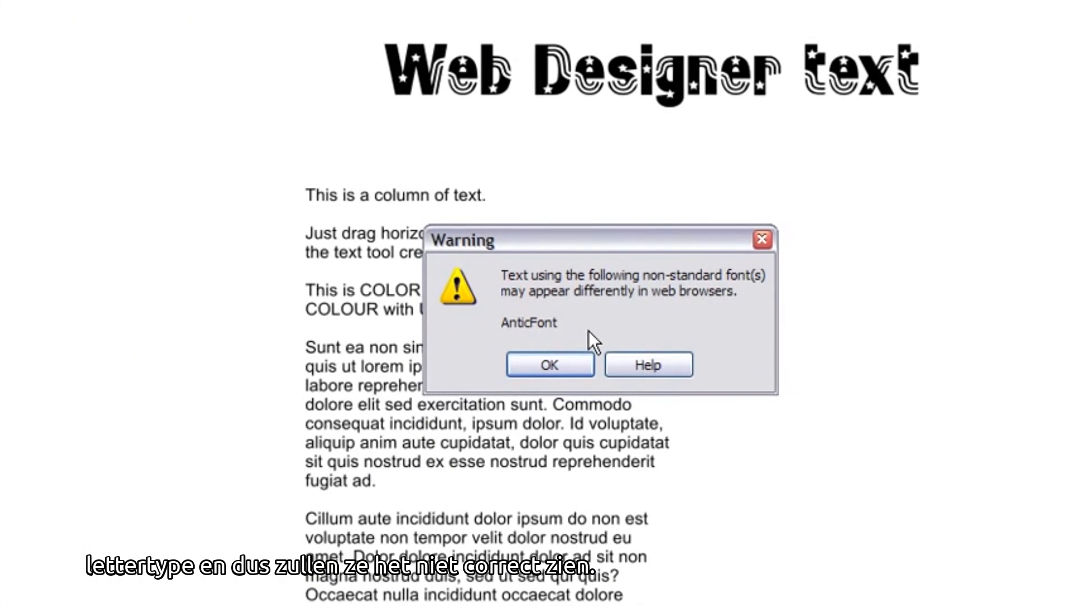
left_click(571, 366)
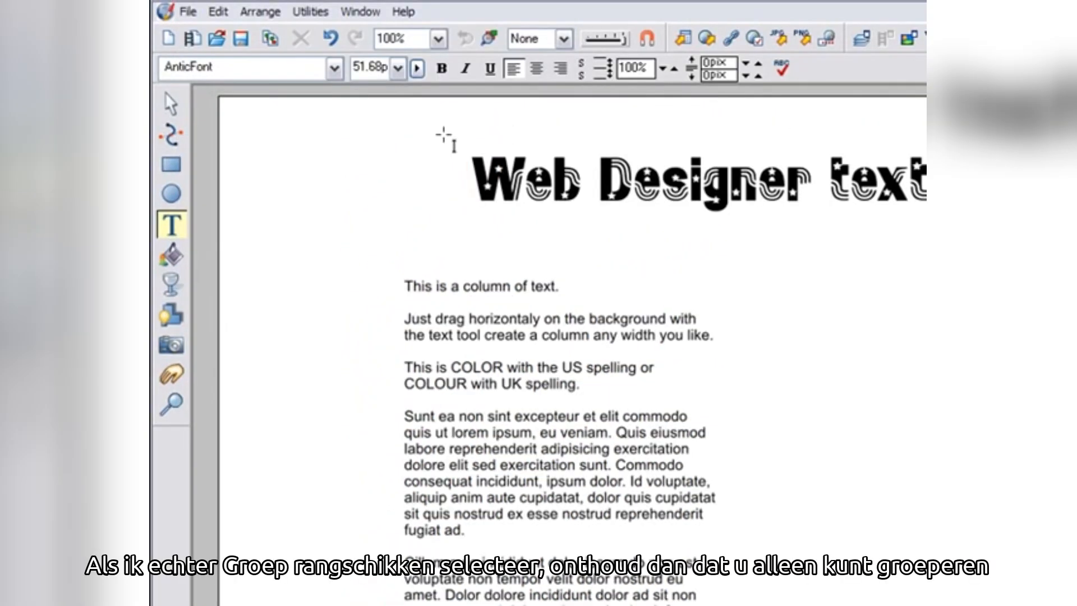
- Group the heading so it is output as a graphic, and move it up and to the left
left_click(171, 104)
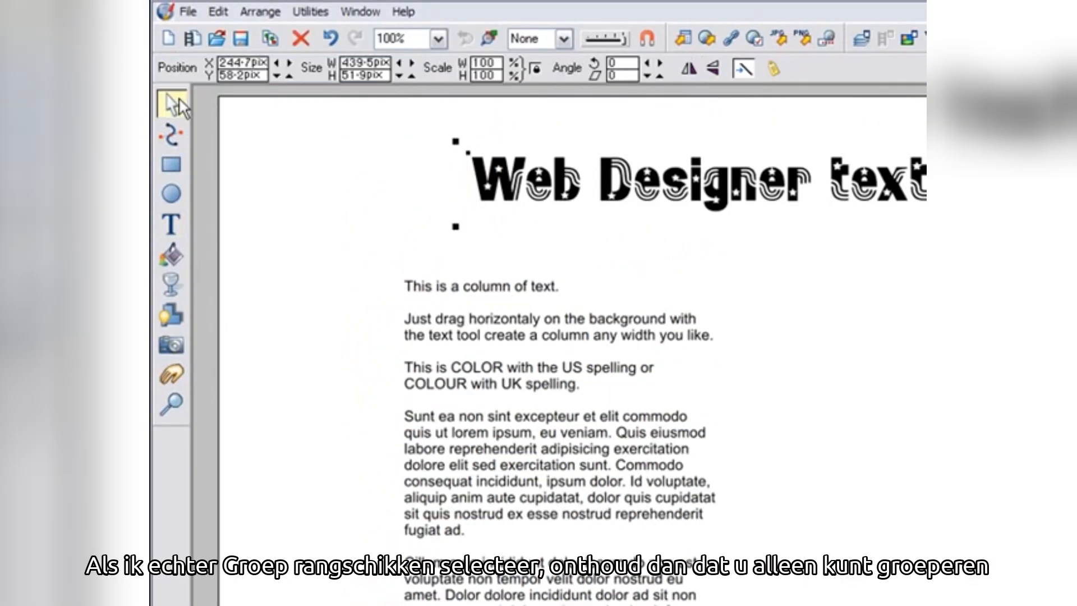
left_click(275, 13)
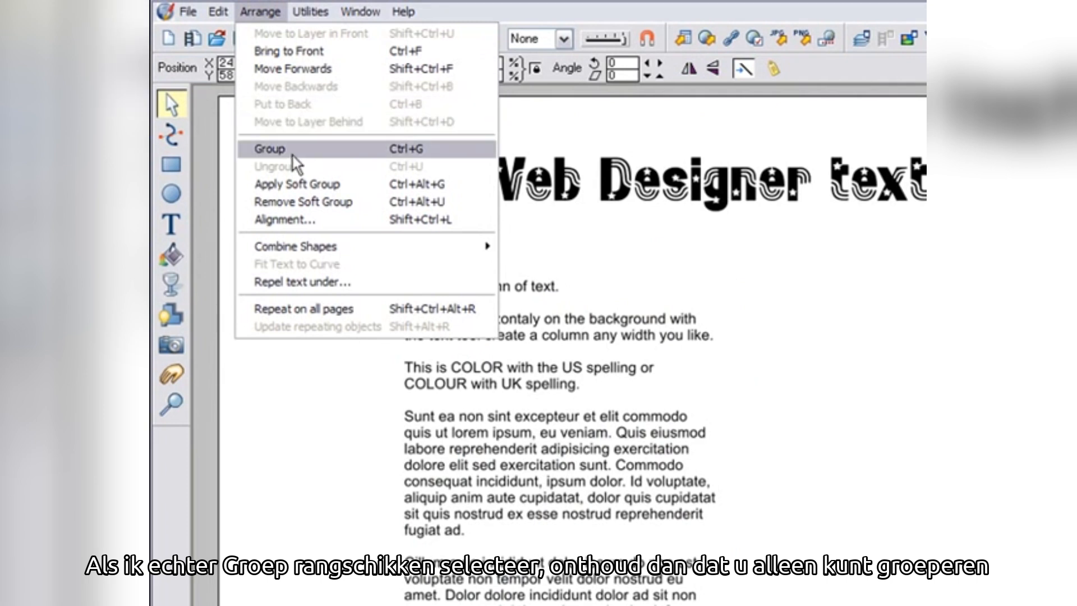
left_click(314, 152)
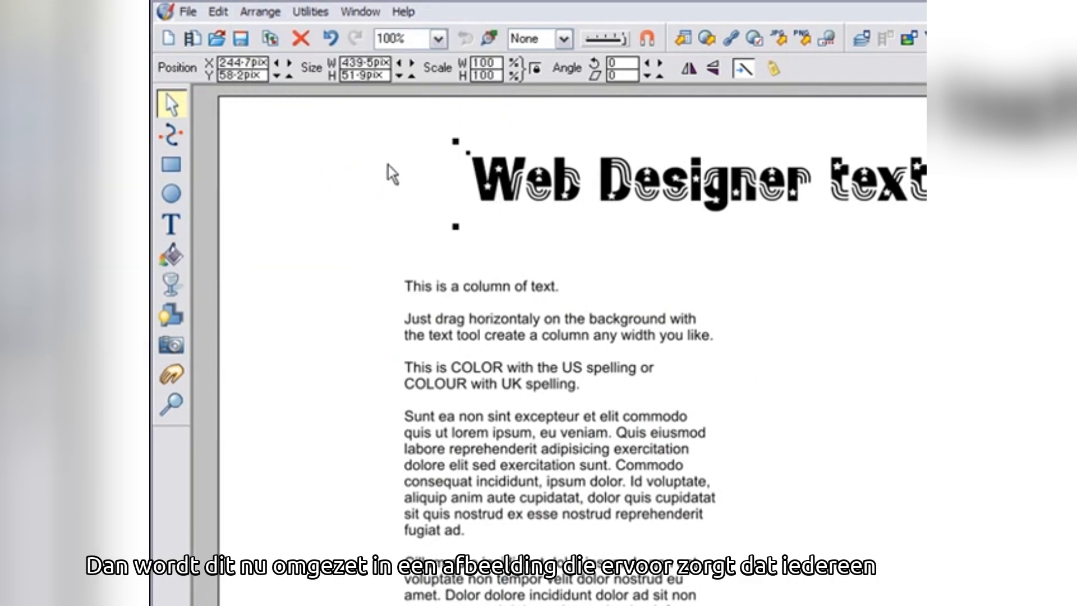
left_click_drag(488, 197, 428, 168)
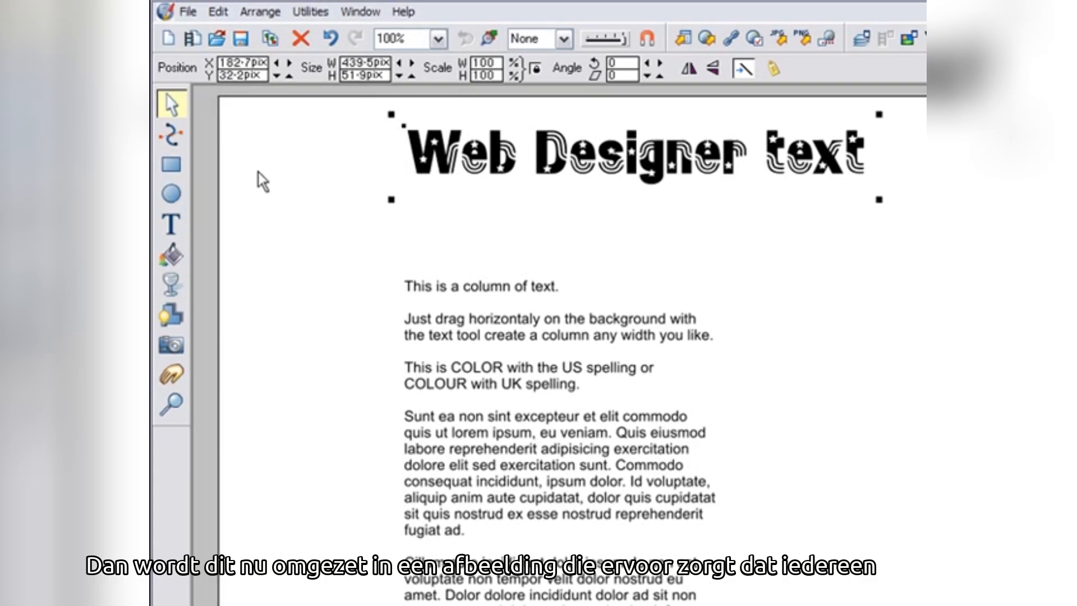
- Add a second heading line reading 'but I can still edit it'
left_click(178, 222)
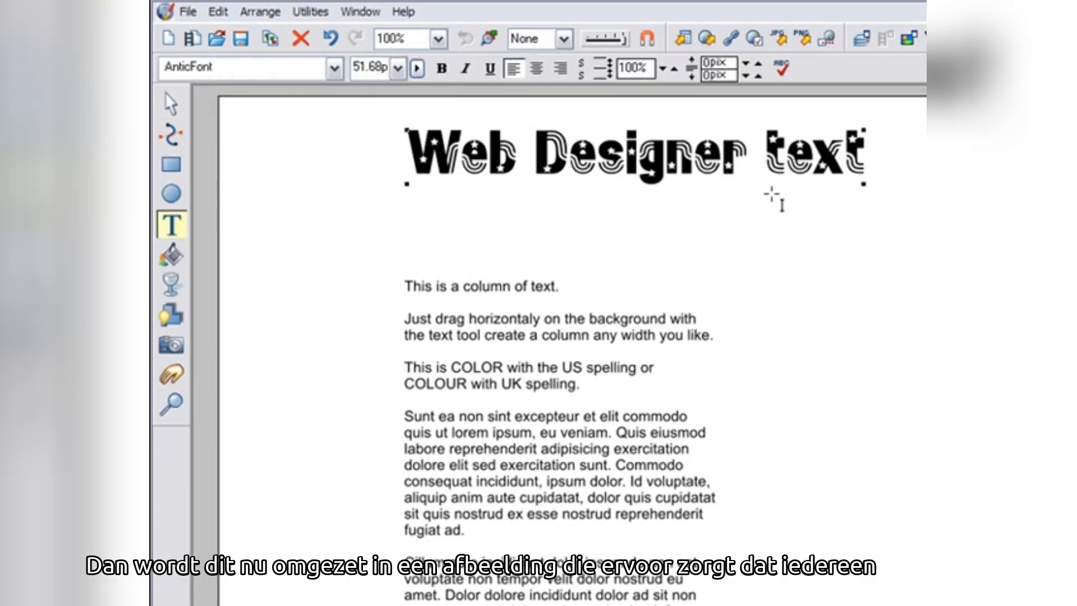
left_click(865, 150)
key("Return")
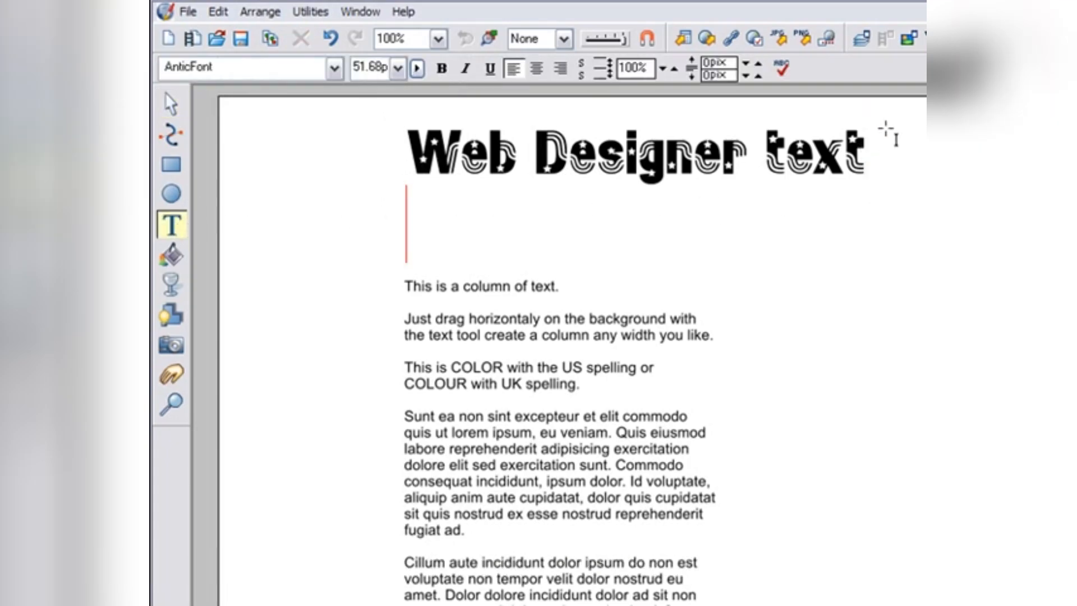
type("but I can stil")
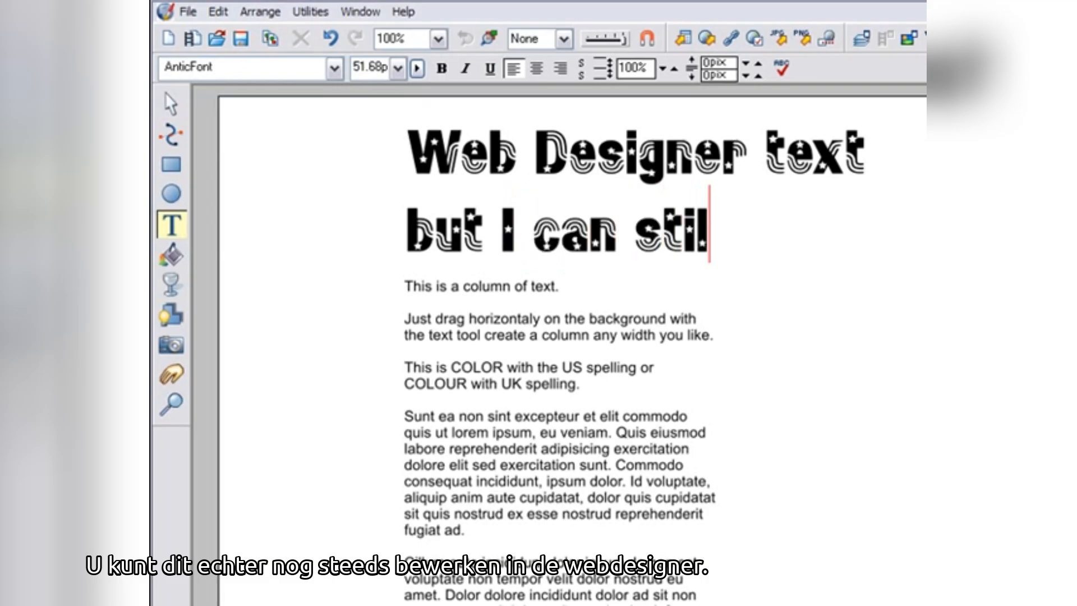
type("l edit it")
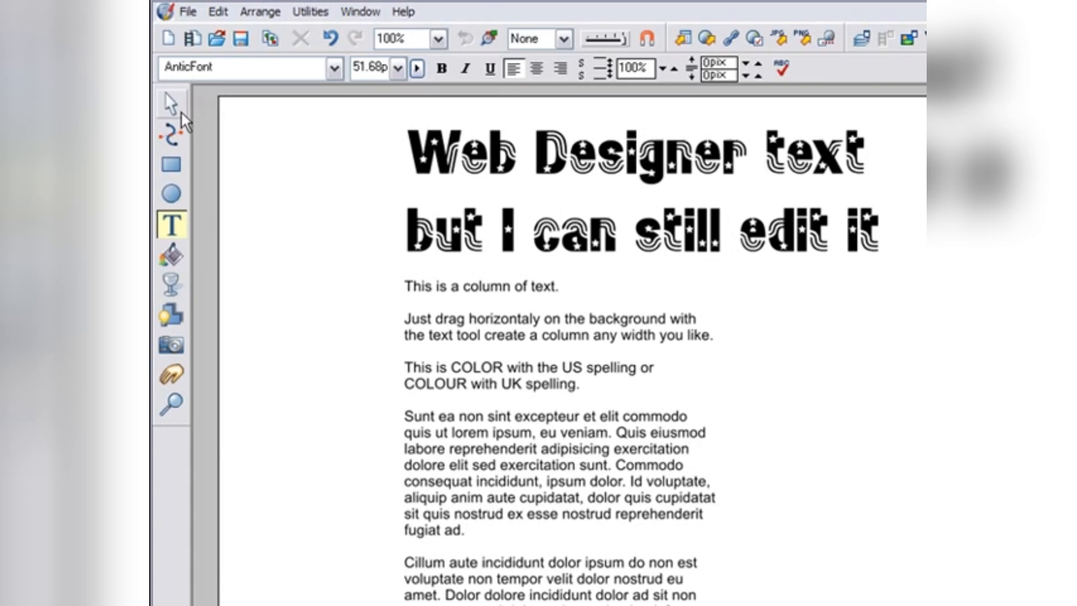
- Shift the heading slightly left and move the body text column down and left
left_click(180, 110)
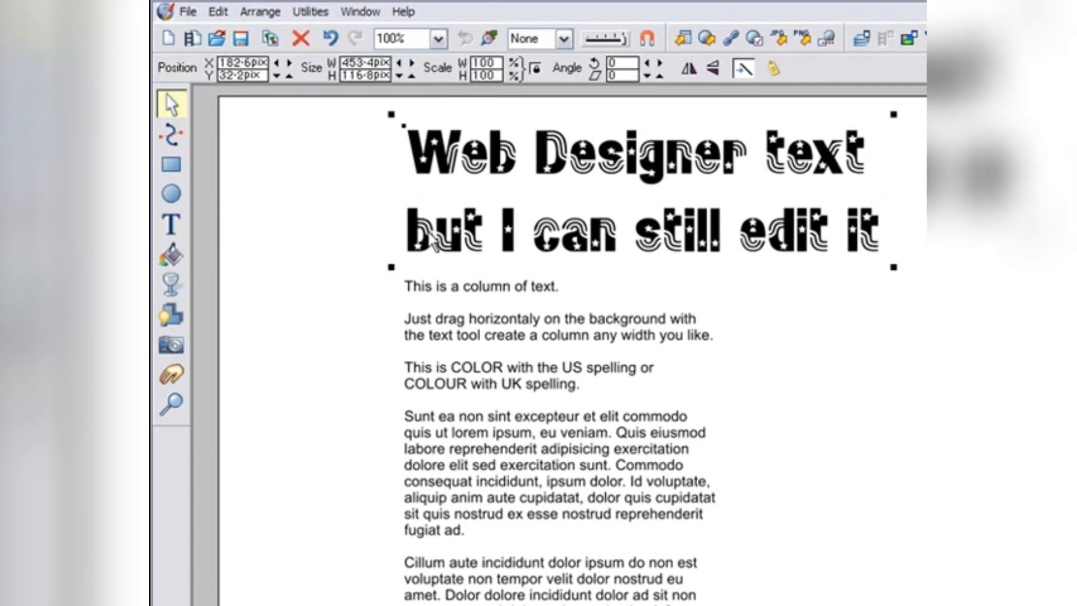
left_click_drag(436, 243, 412, 238)
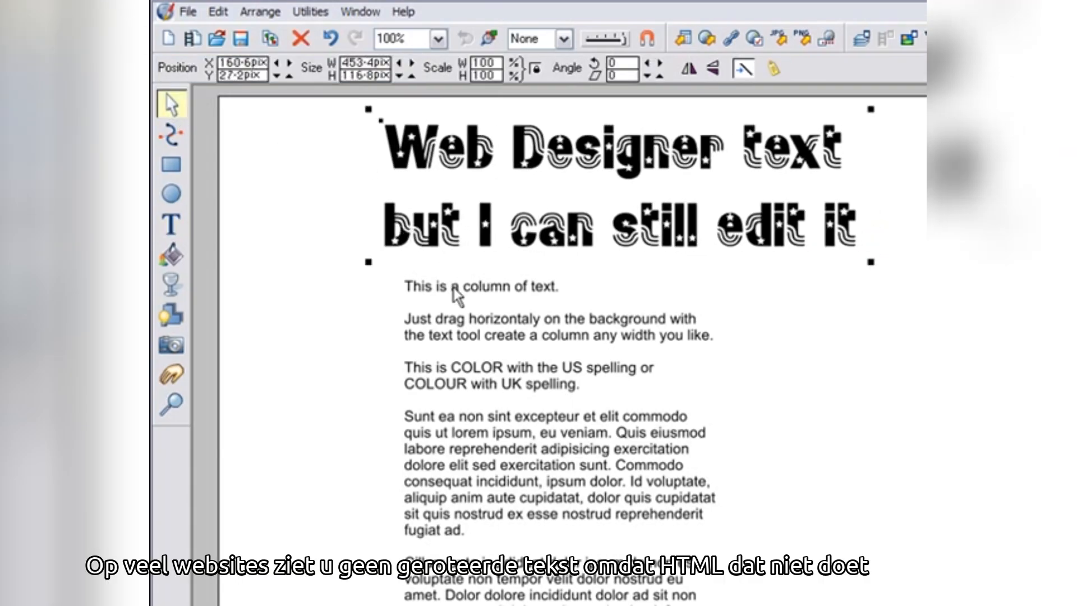
left_click_drag(455, 295, 434, 312)
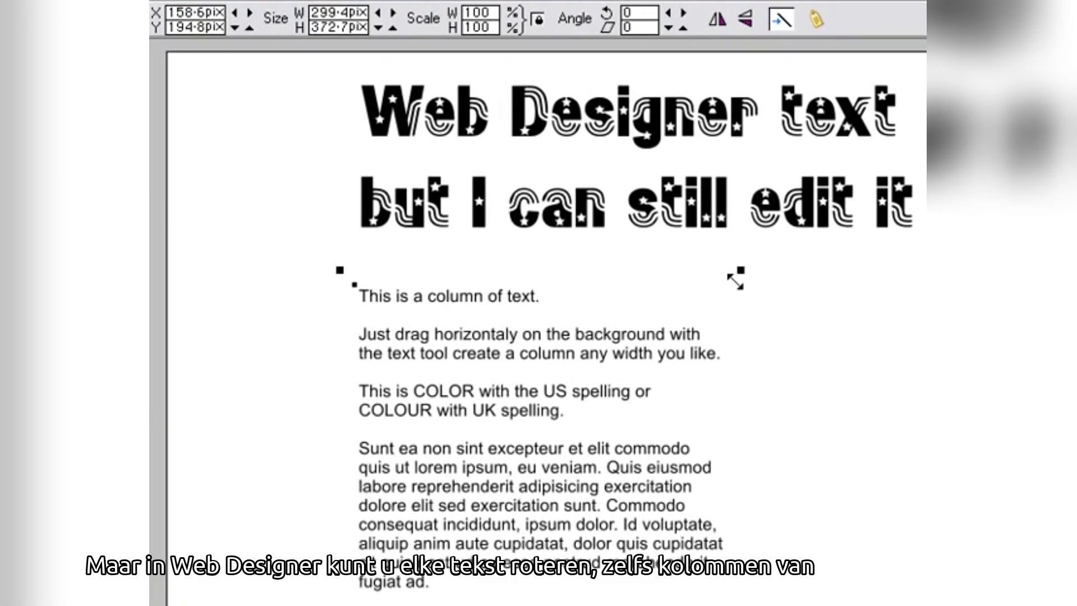
- Try rotating the body text column, preview the page, and undo the rotation
left_click_drag(735, 279, 630, 233)
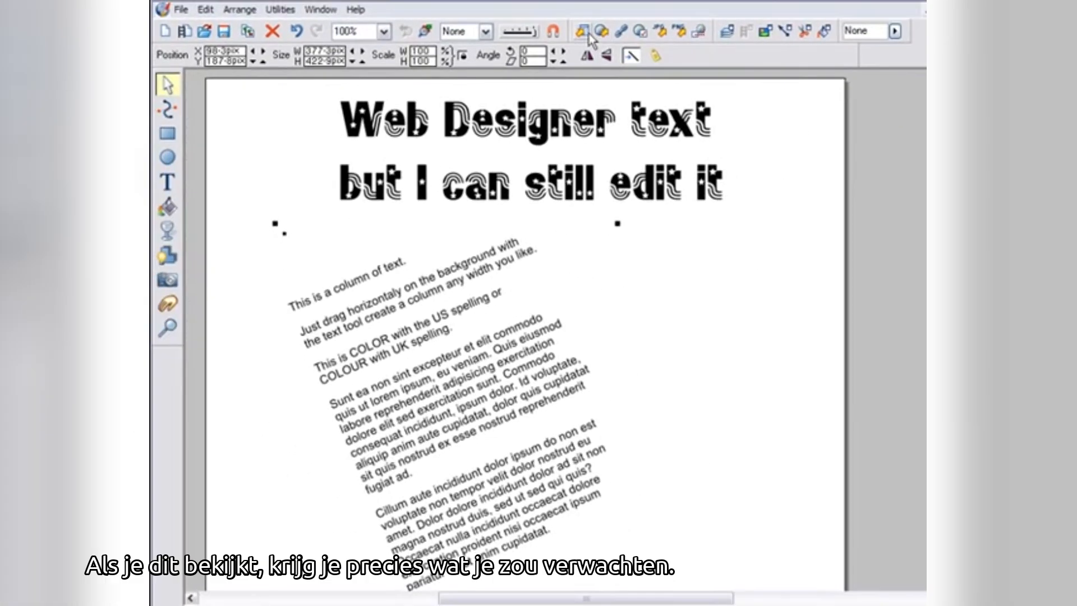
left_click(588, 34)
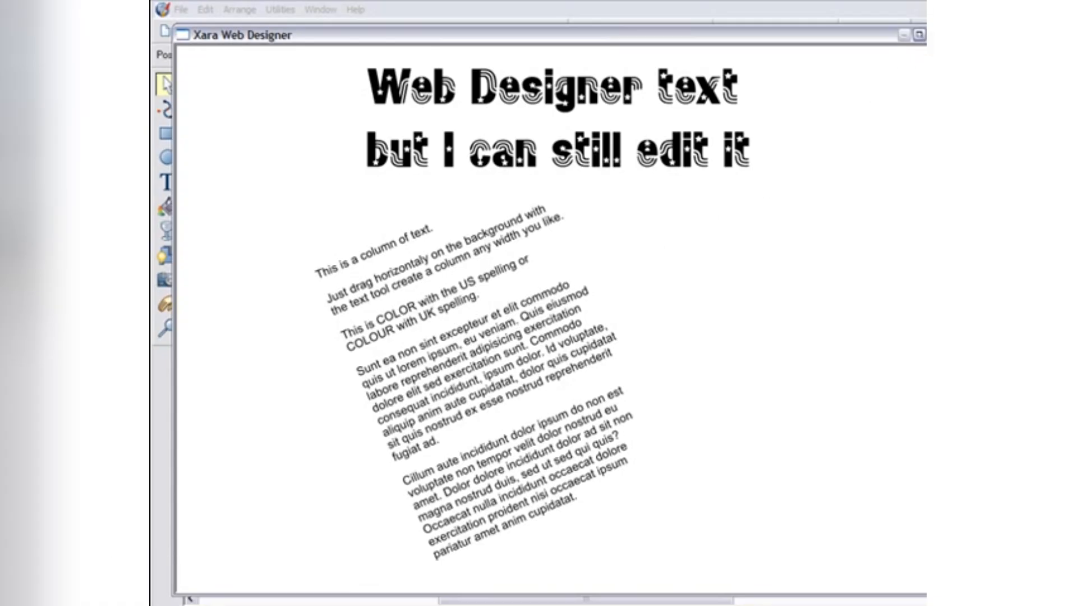
left_click(934, 35)
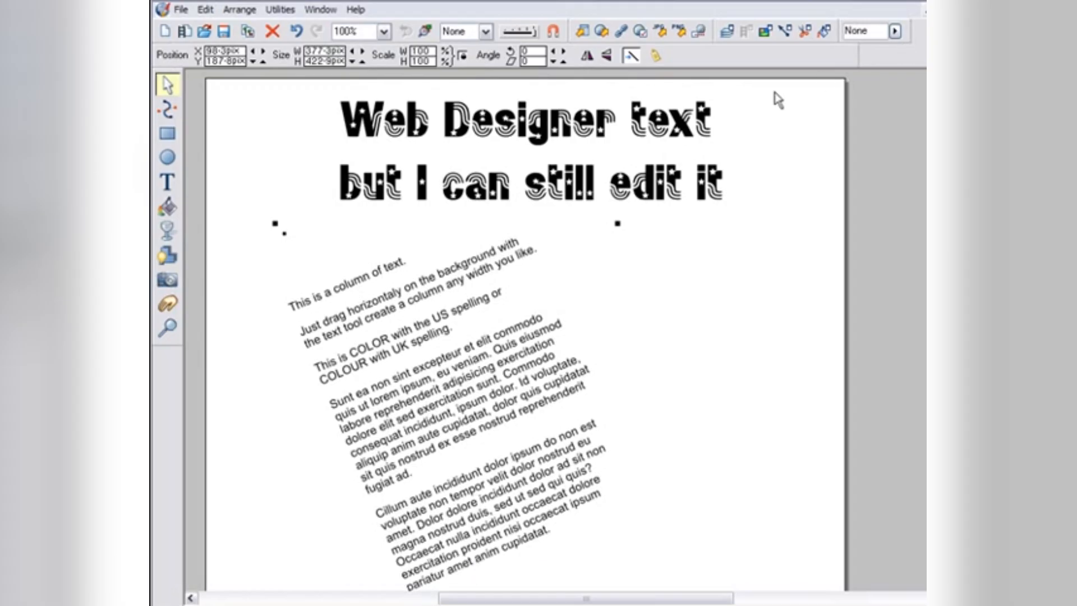
left_click(296, 33)
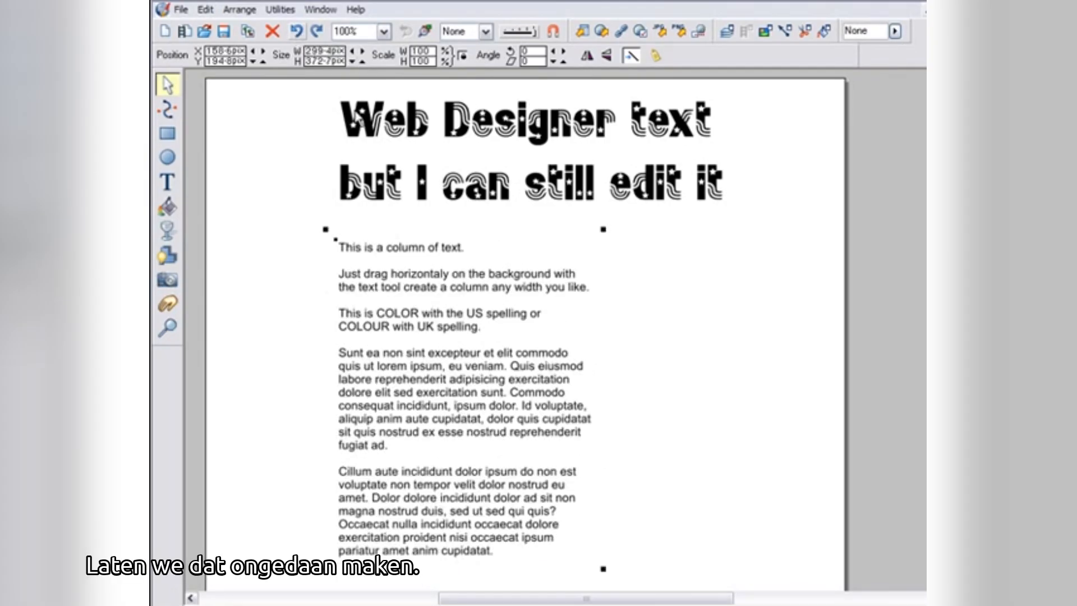
- Move the body text column further left and right-align its text
left_click_drag(424, 255, 336, 250)
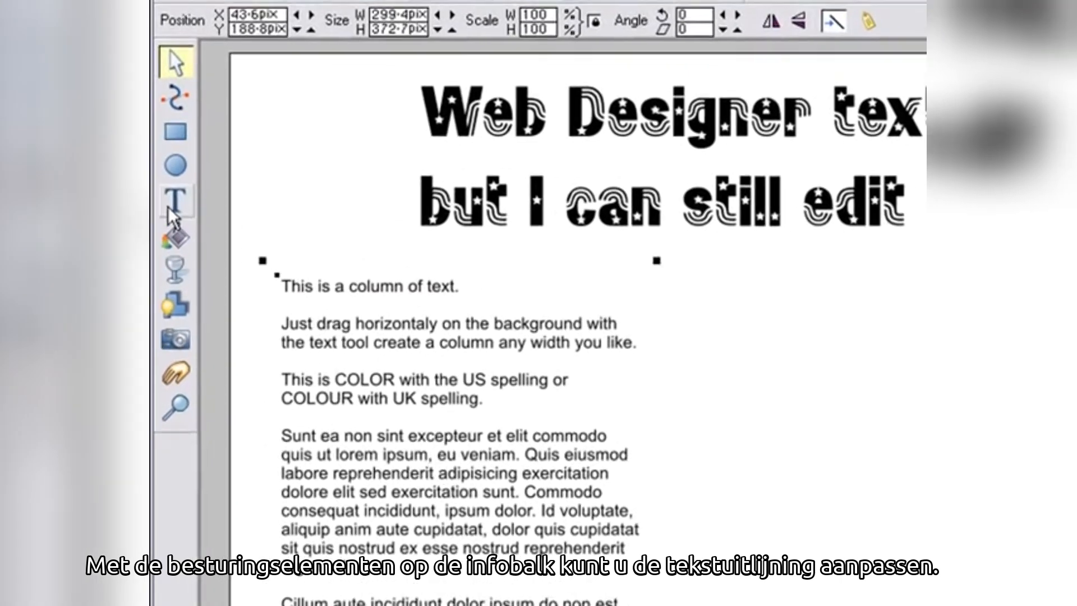
left_click(169, 209)
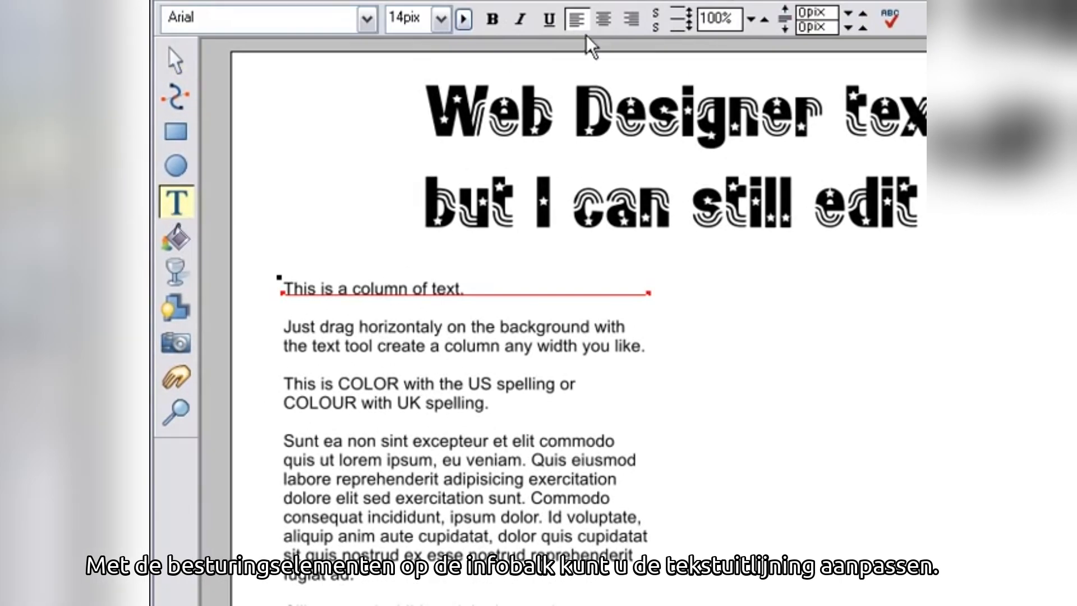
left_click(607, 21)
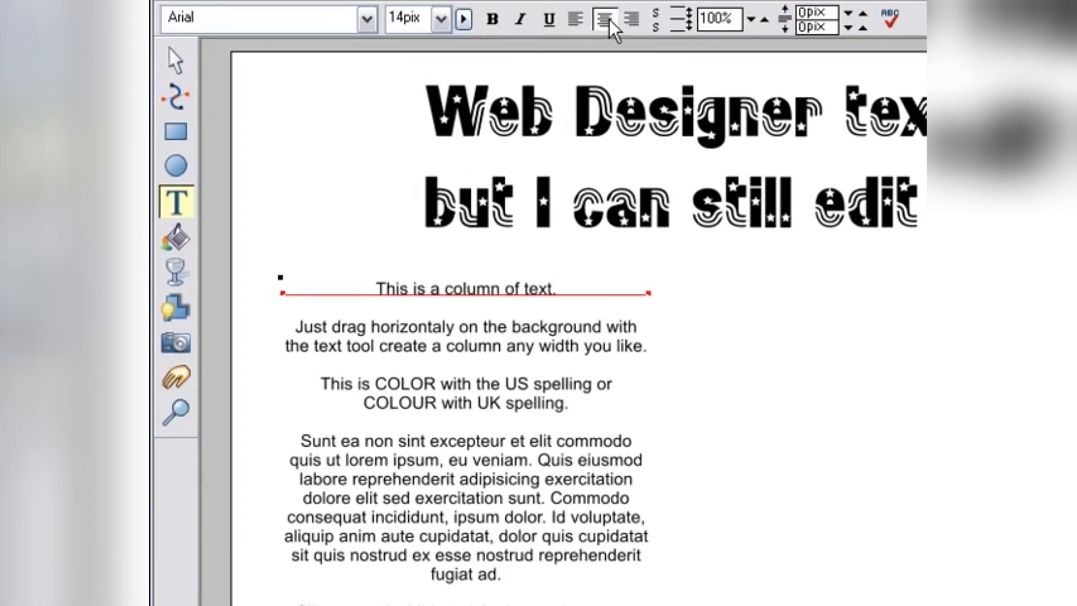
left_click(632, 21)
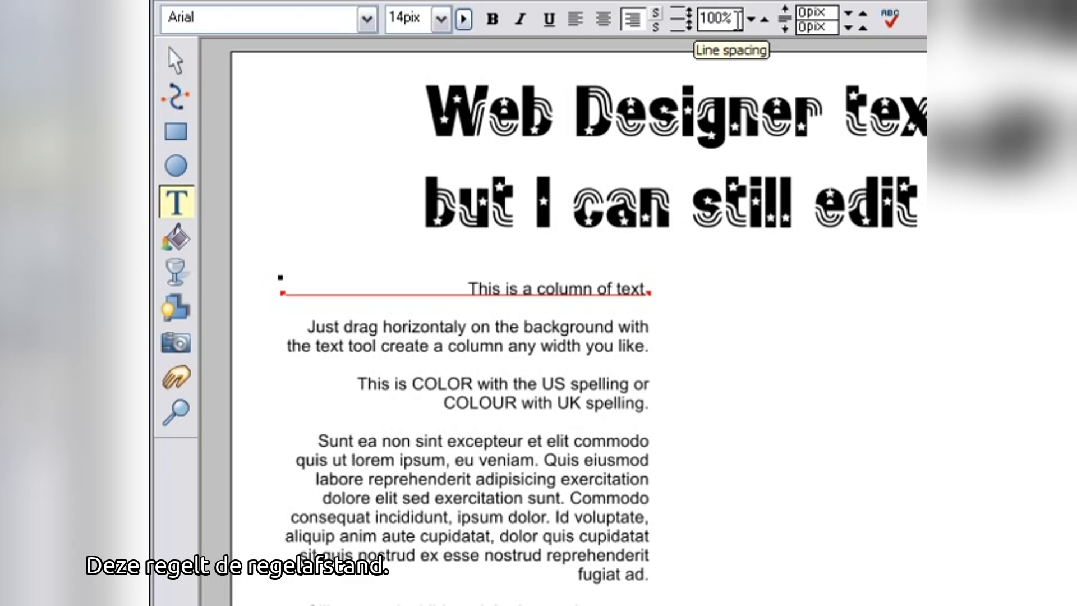
- Set the body text line spacing to 120%
left_click_drag(752, 21, 751, 21)
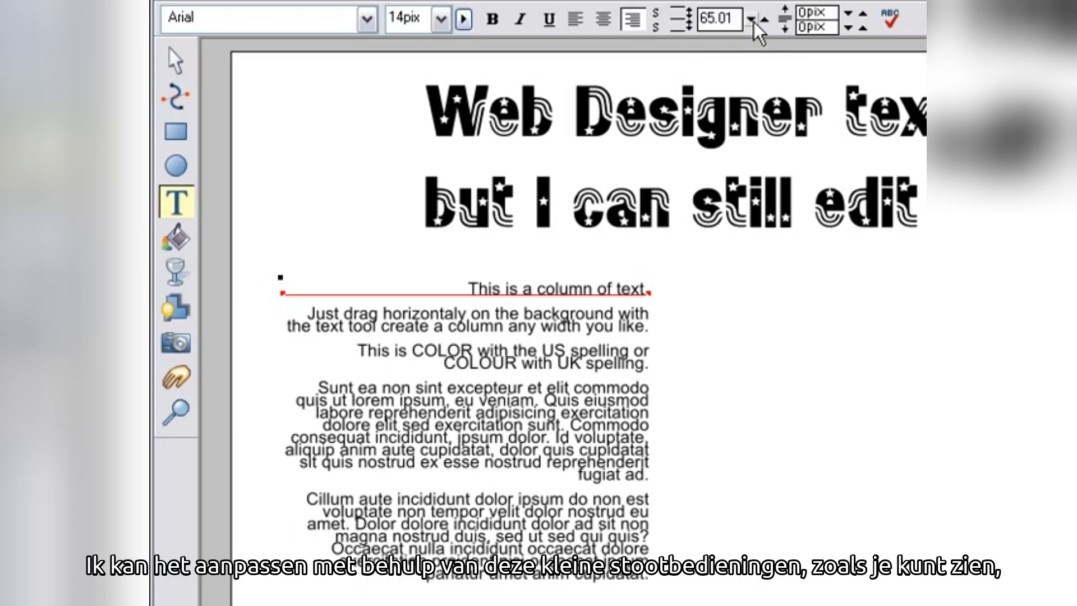
double_click(734, 21)
type("120")
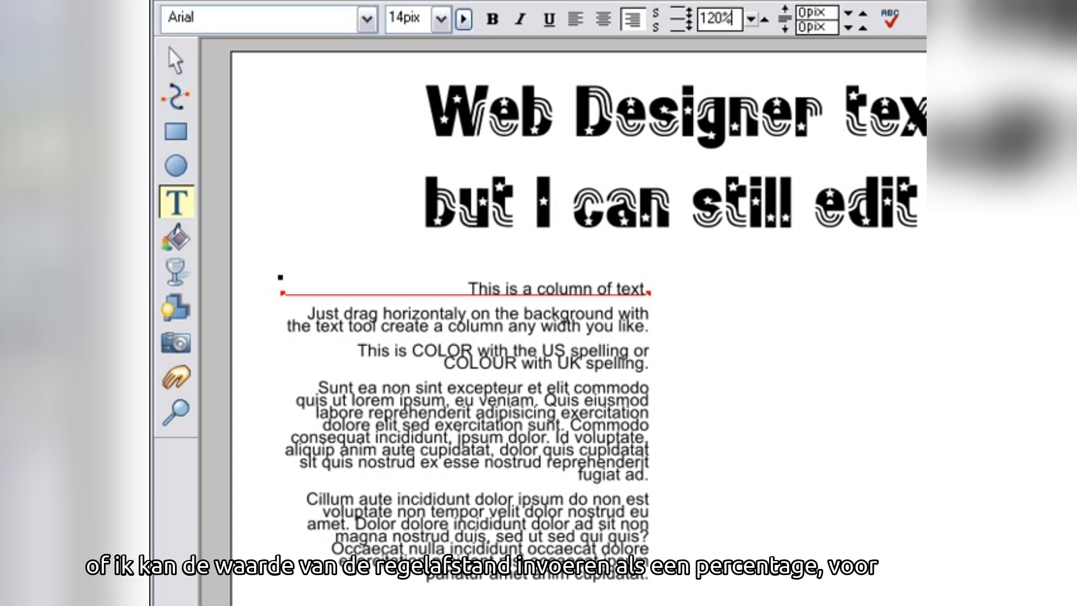
key("Return")
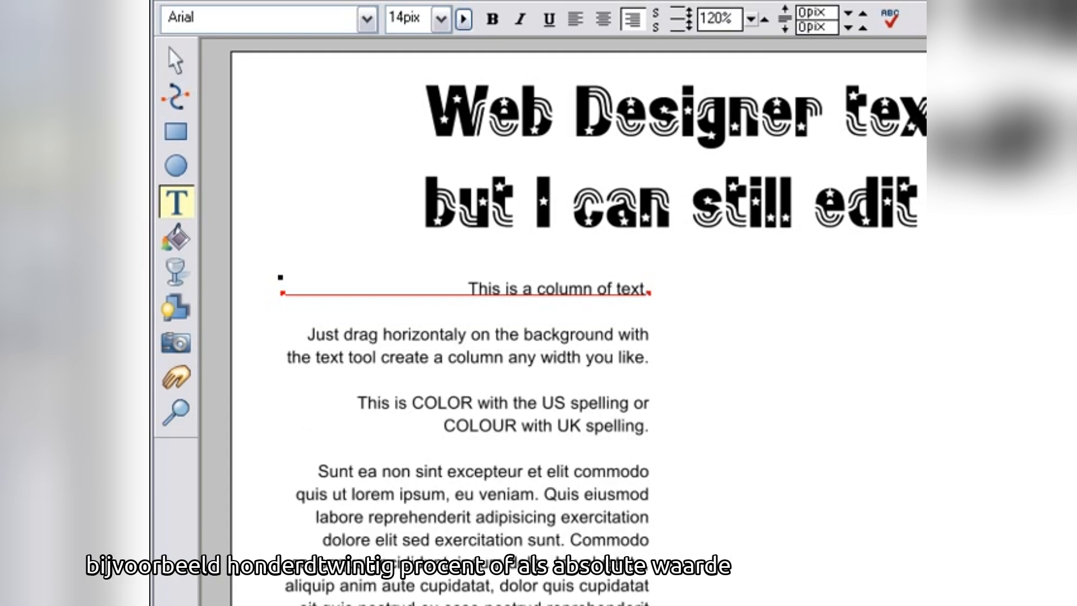
- Set the body text line spacing to 15pix
double_click(732, 18)
type("15pi")
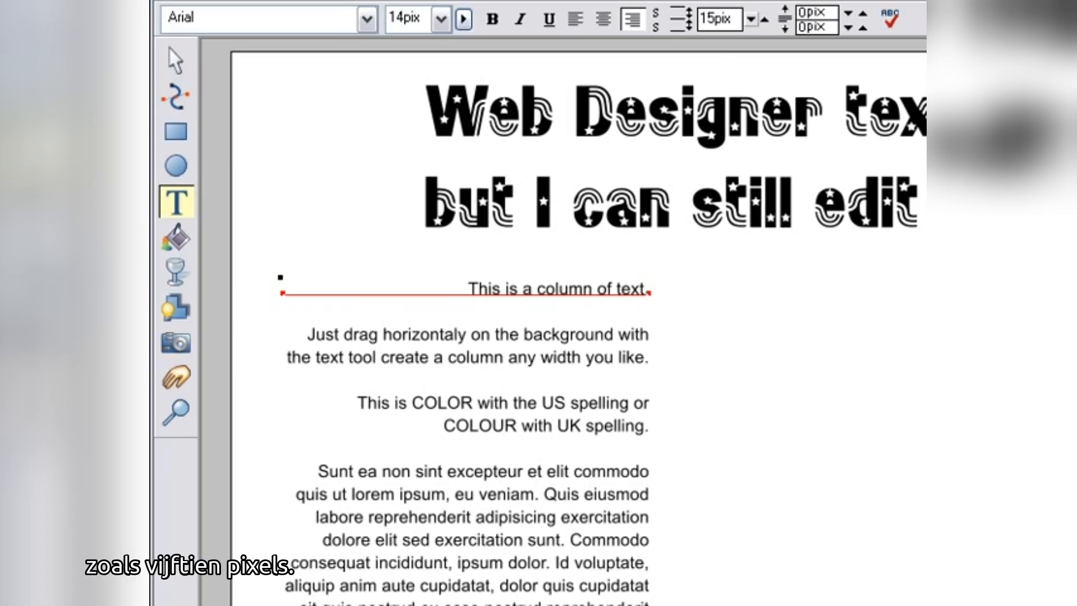
type("x")
key("Return")
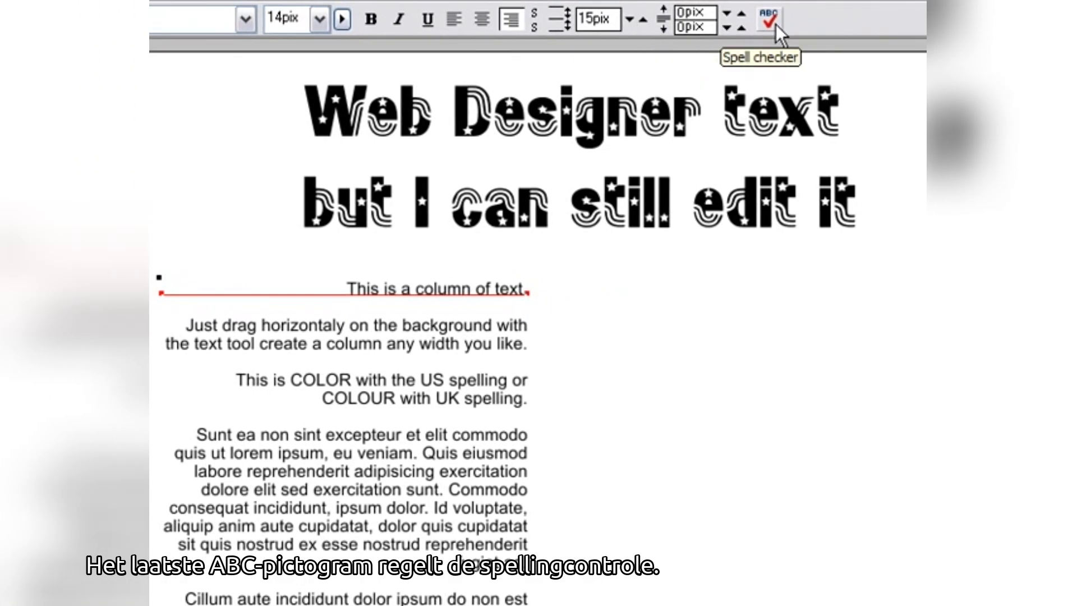
- Turn on check spelling as you type and correct 'horizontaly' to 'horizontally'
left_click(776, 25)
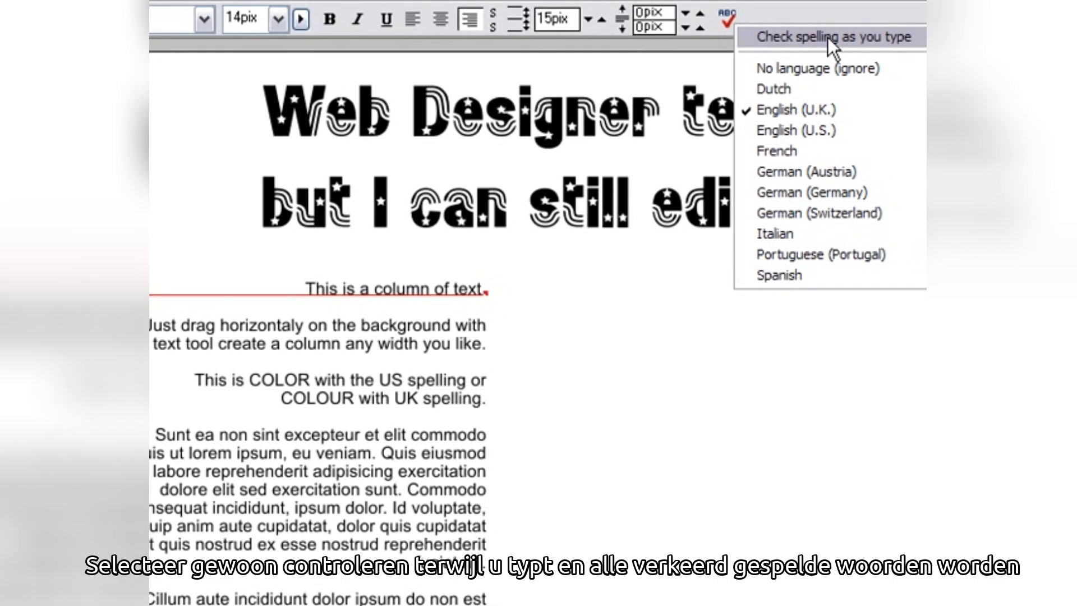
left_click(827, 37)
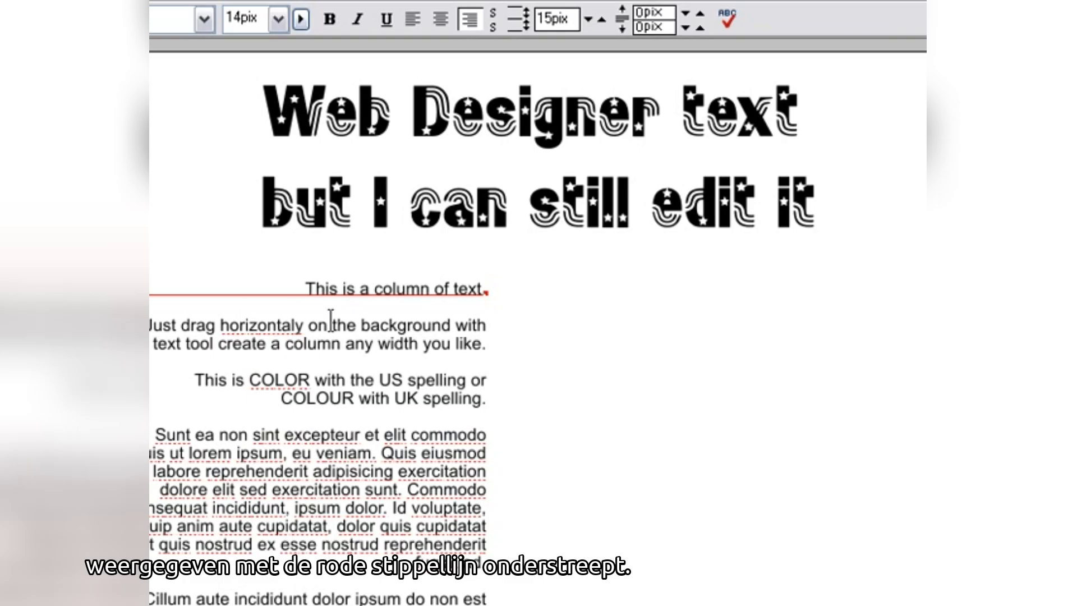
right_click(278, 327)
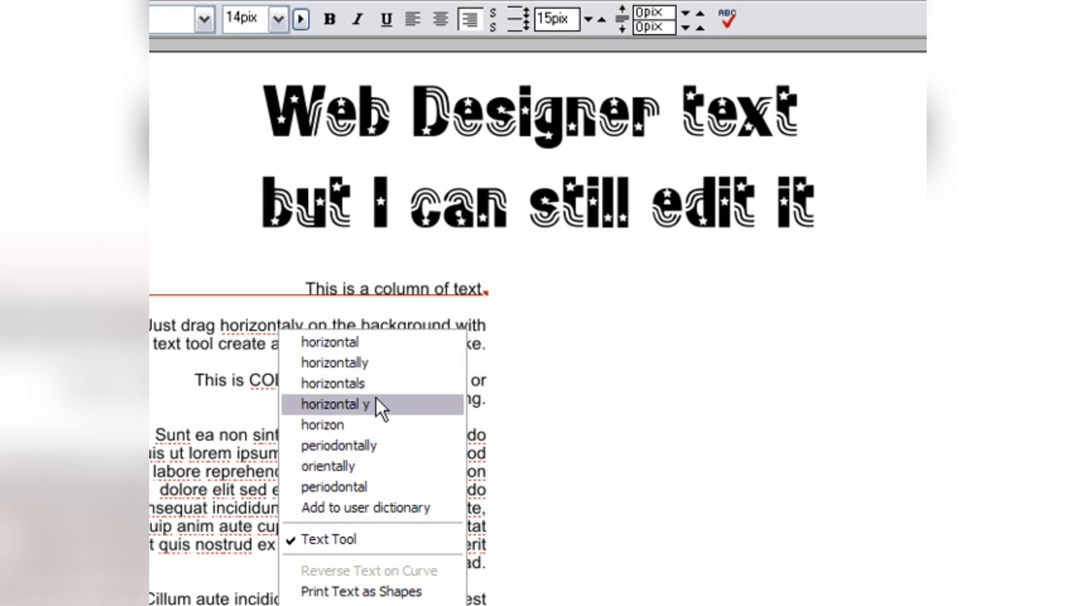
left_click(376, 363)
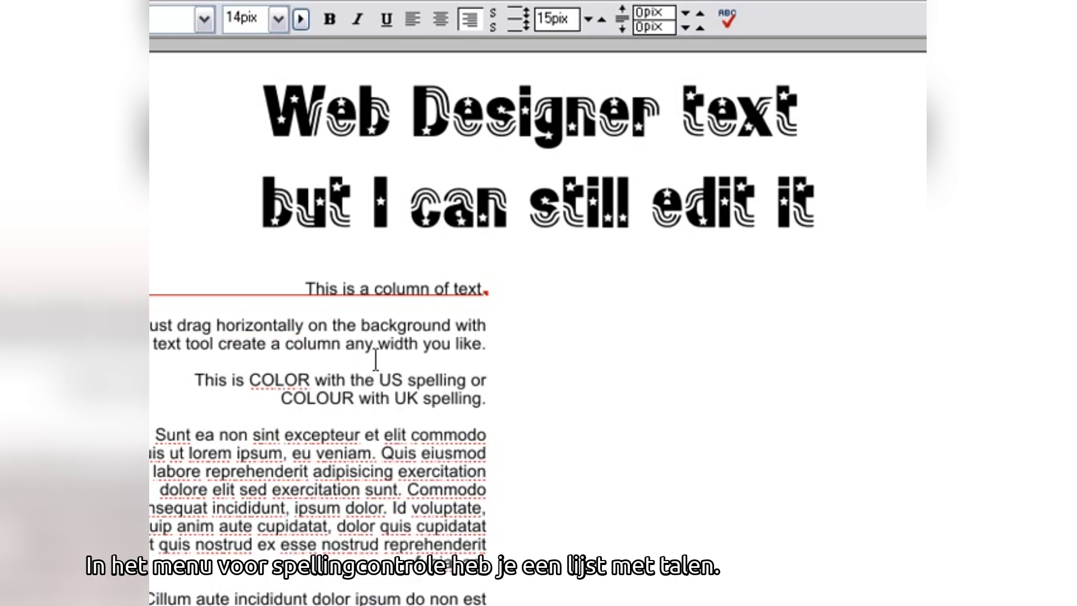
- Set the spelling language of the 'This is COLOR with the US spelling' paragraph to English (U.S.)
left_click(732, 20)
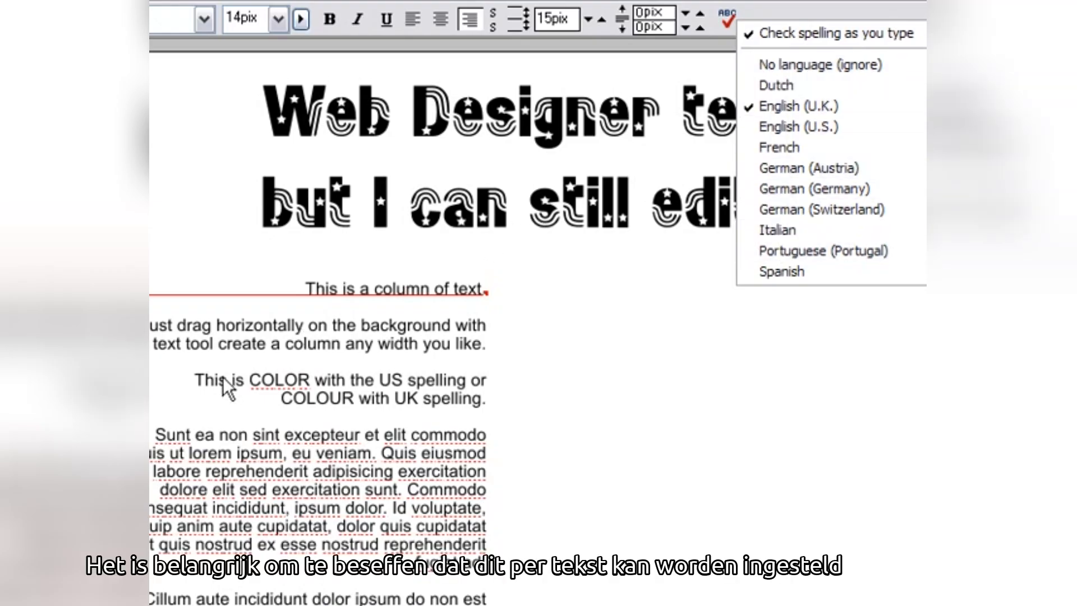
left_click(206, 380)
left_click_drag(196, 375, 491, 398)
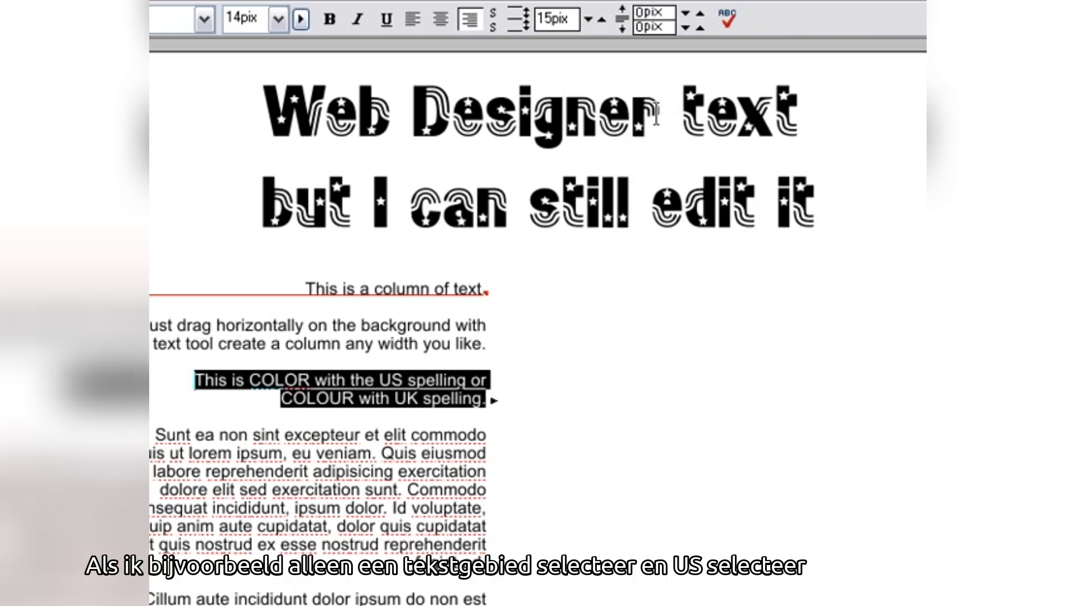
left_click(727, 21)
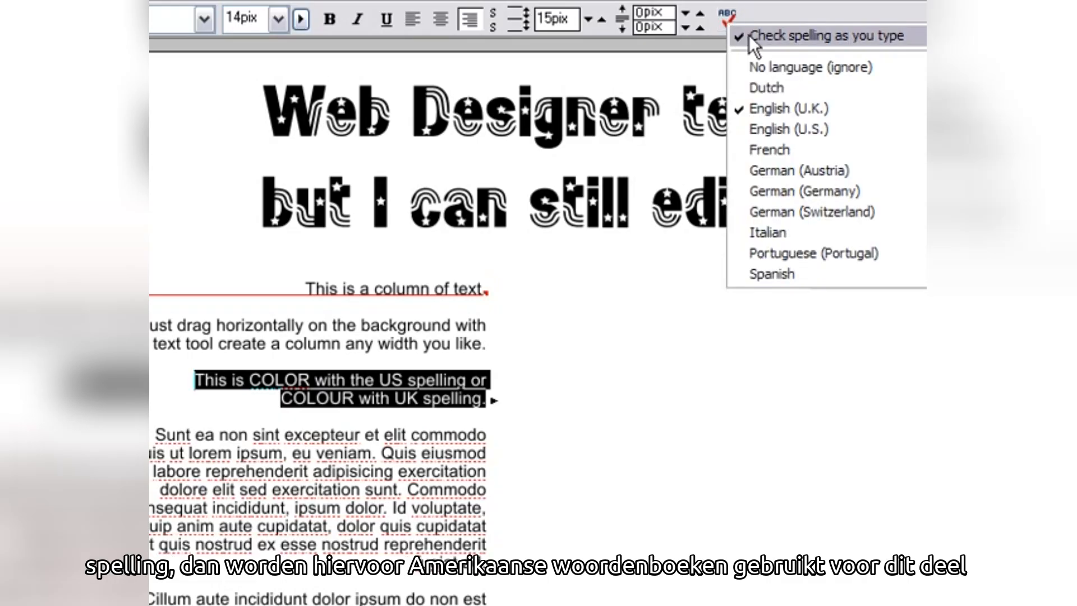
left_click(790, 130)
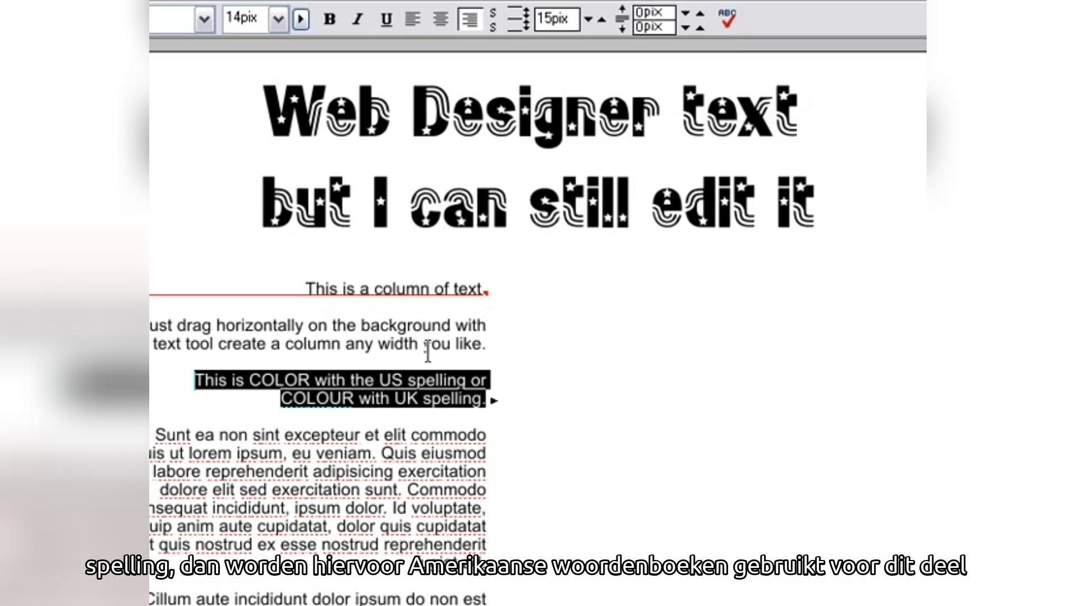
left_click(388, 375)
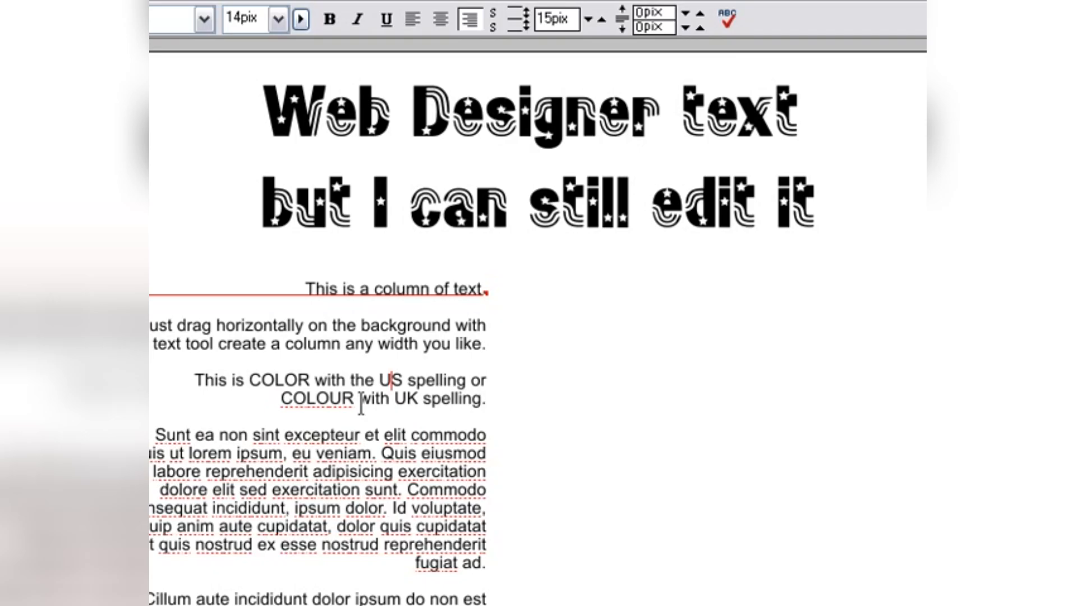
- Create a new text object to the right reading 'new text is 13pix Arial font'
left_click(587, 310)
type("ne ")
type(" text is 13pix Arial font")
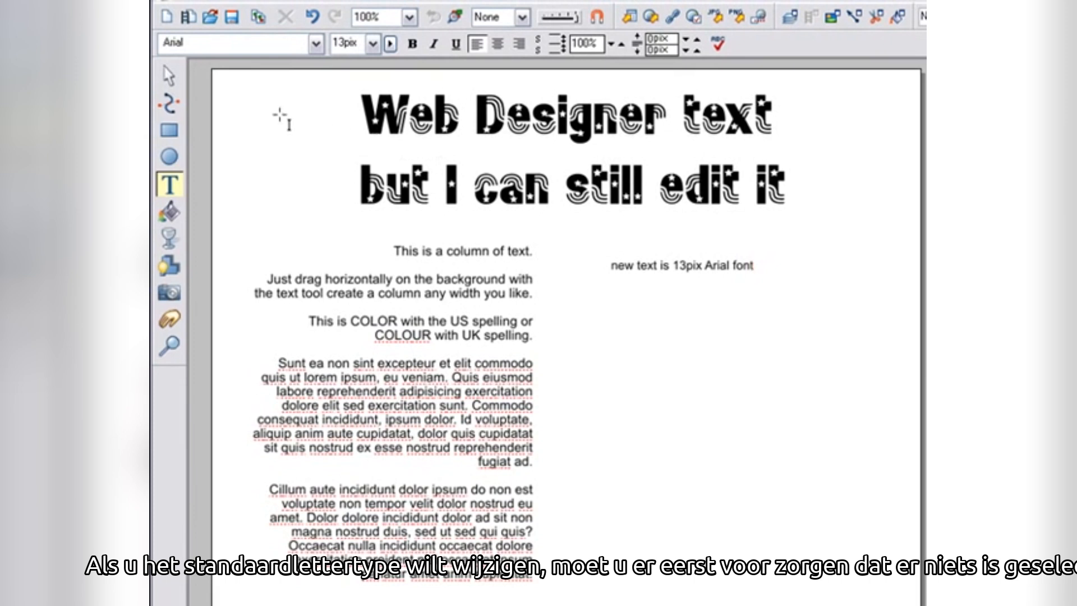
- With nothing selected, set the default font size for new objects to 11pix
left_click(172, 80)
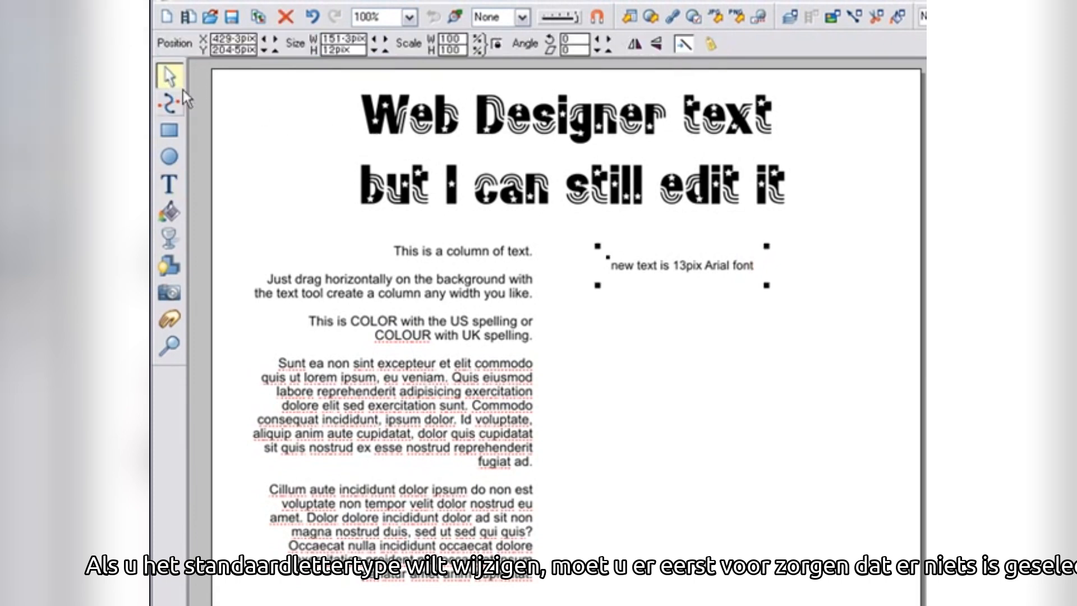
left_click(198, 107)
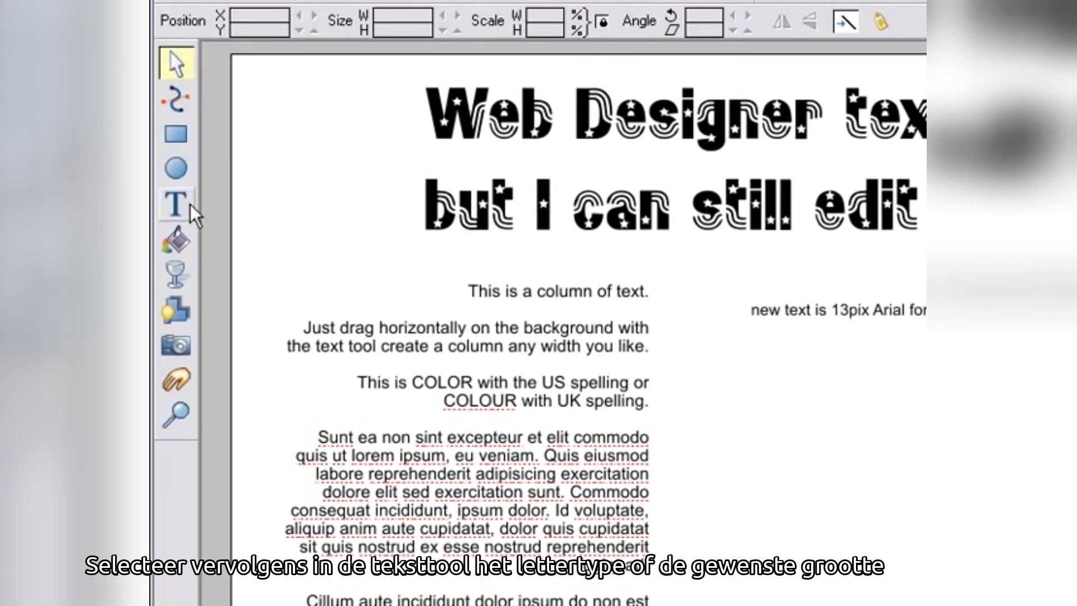
left_click(191, 207)
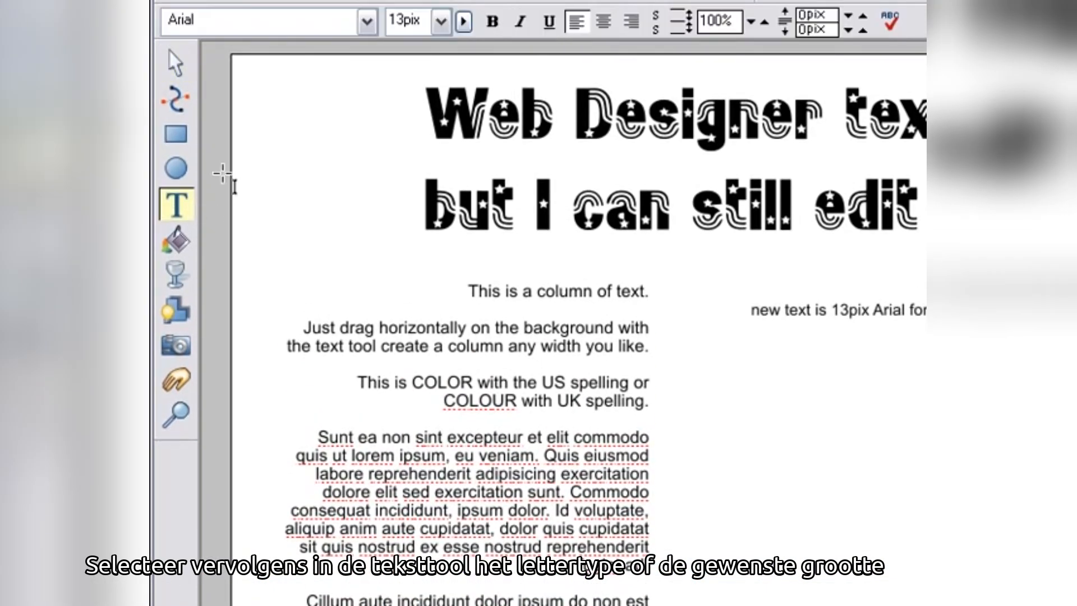
left_click(440, 27)
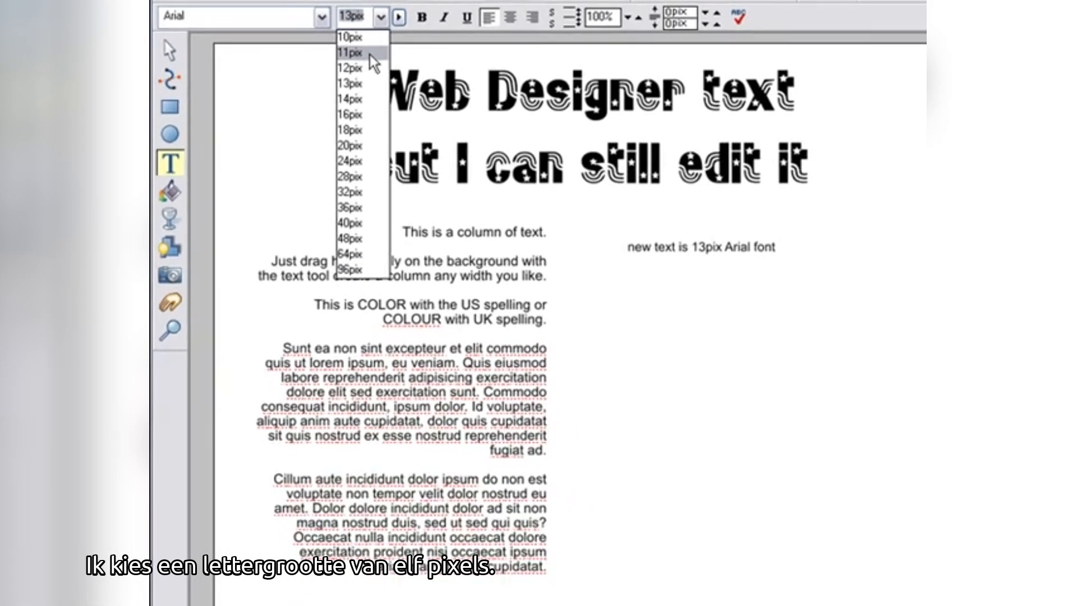
left_click(369, 55)
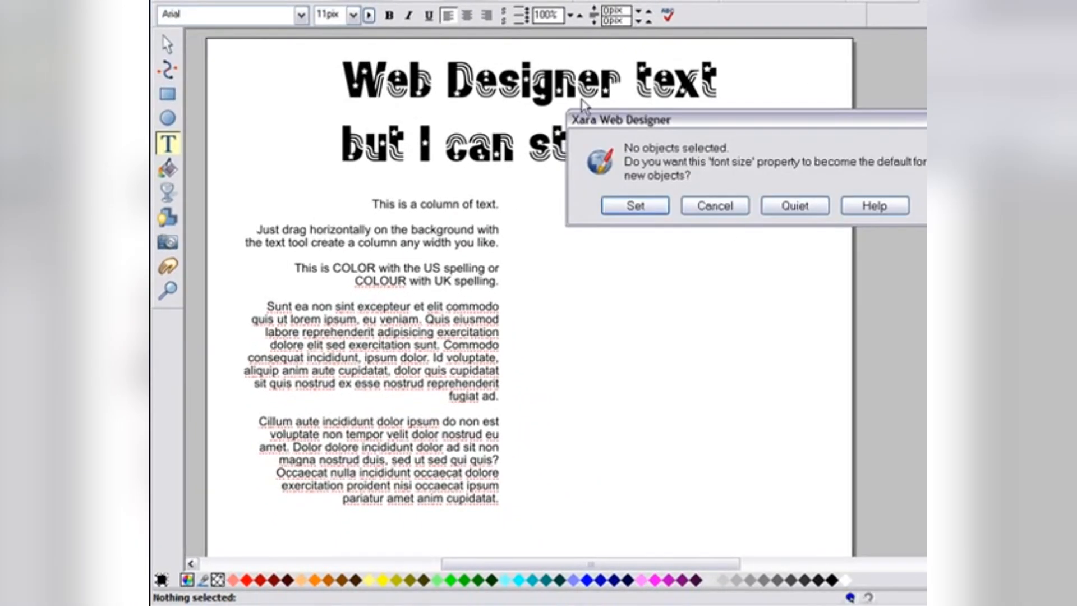
left_click_drag(625, 117, 589, 176)
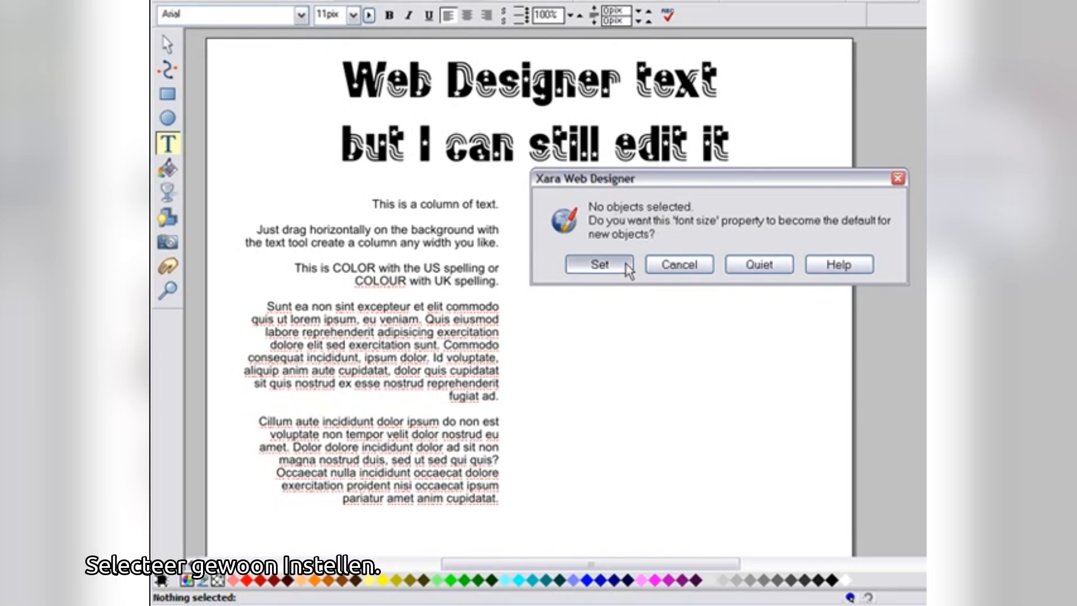
left_click(599, 265)
- Set the default typeface to Tahoma and type a new text line reading 'Now text is 11pix Tahoma font'
left_click(301, 16)
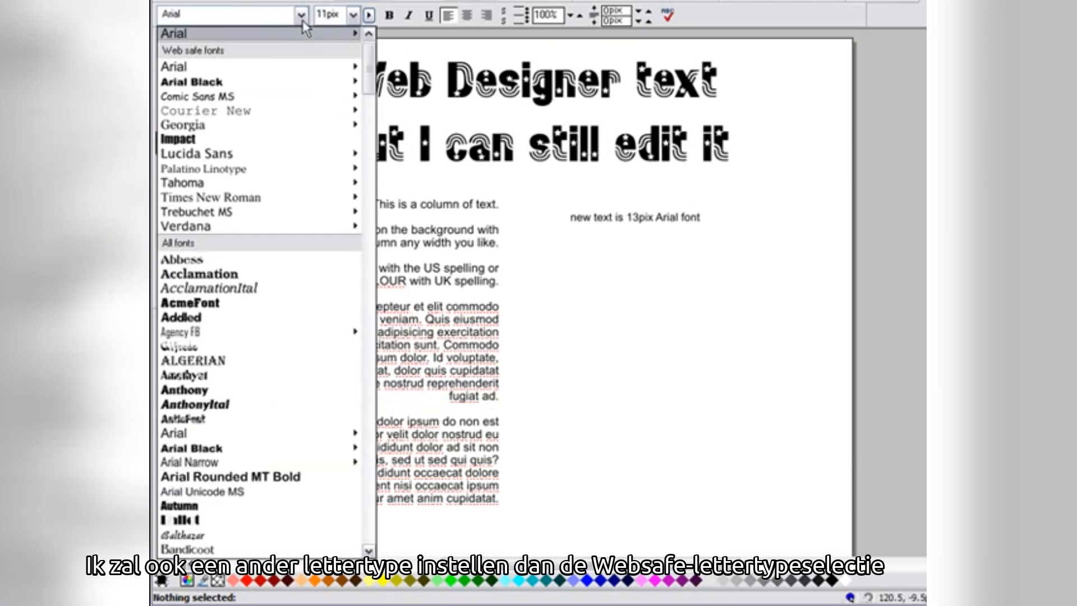
left_click(214, 188)
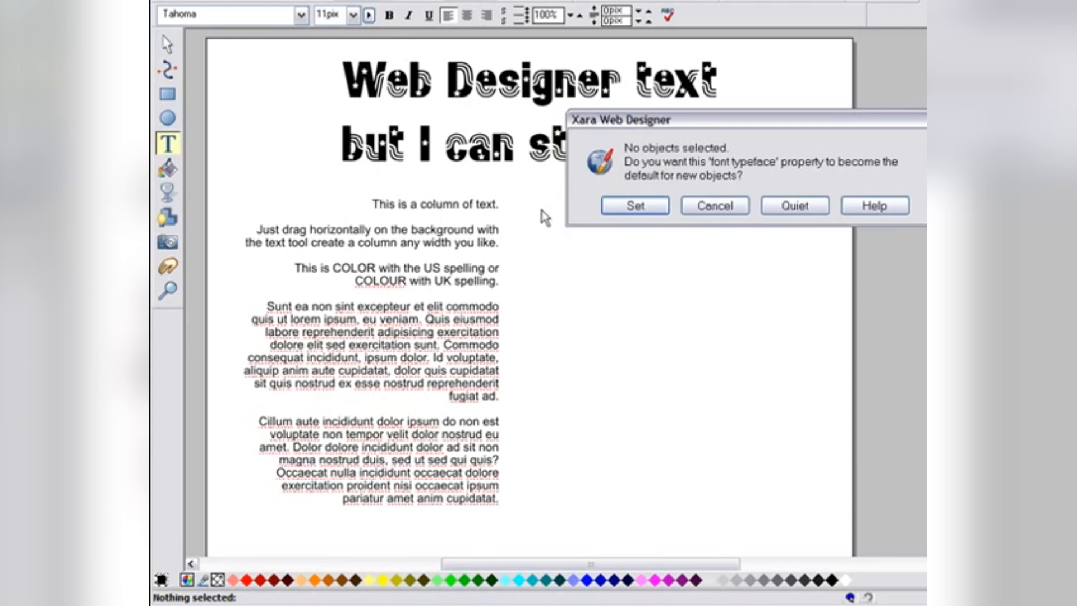
left_click(632, 207)
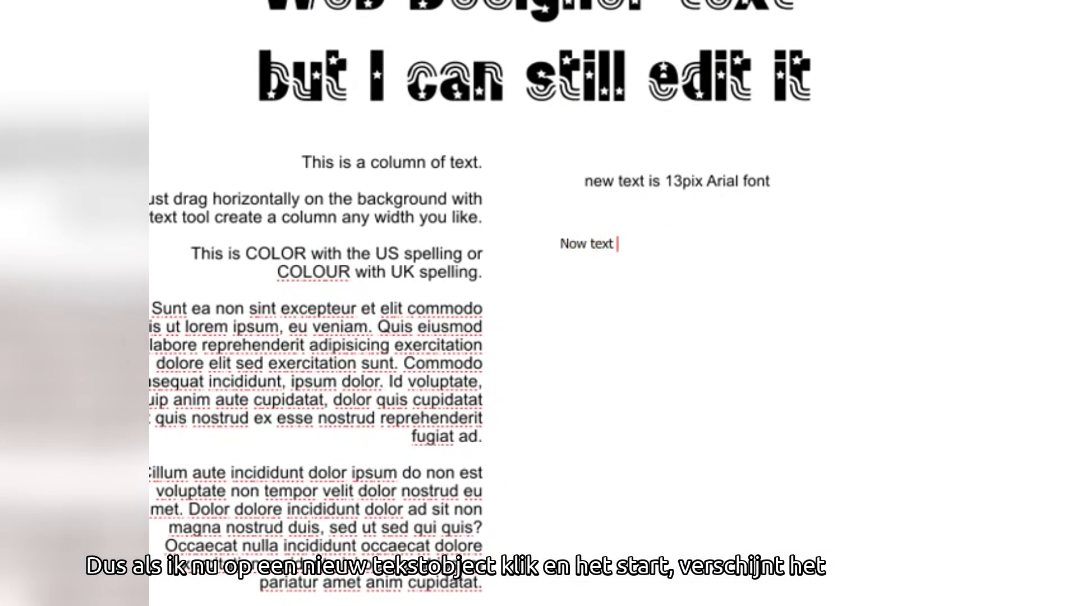
type("pix Tahoma font")
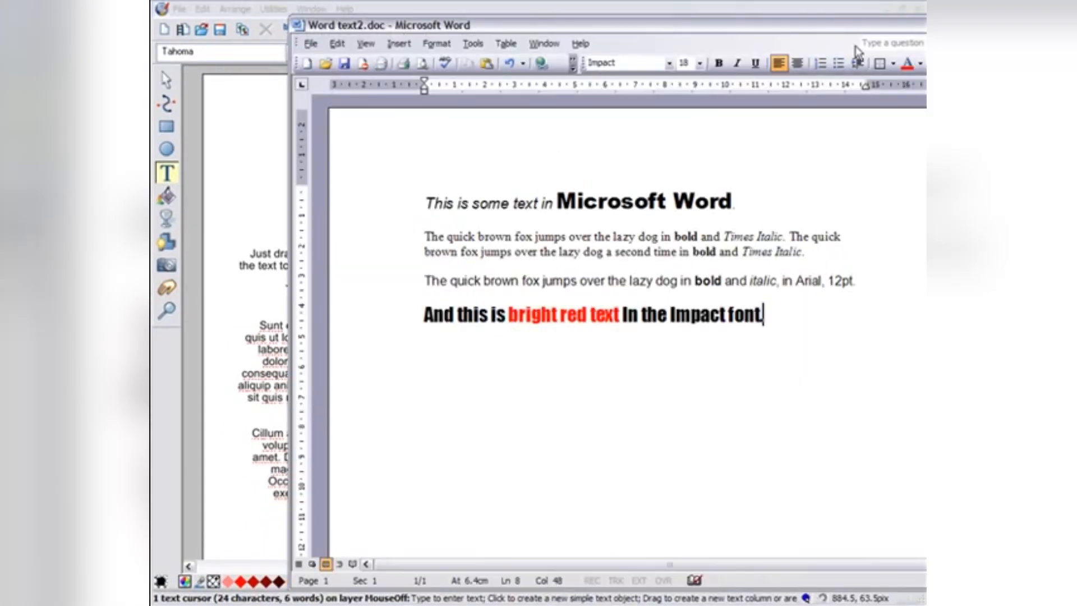
- Switch to the Word document and copy all of its sample text
left_click_drag(829, 29, 736, 34)
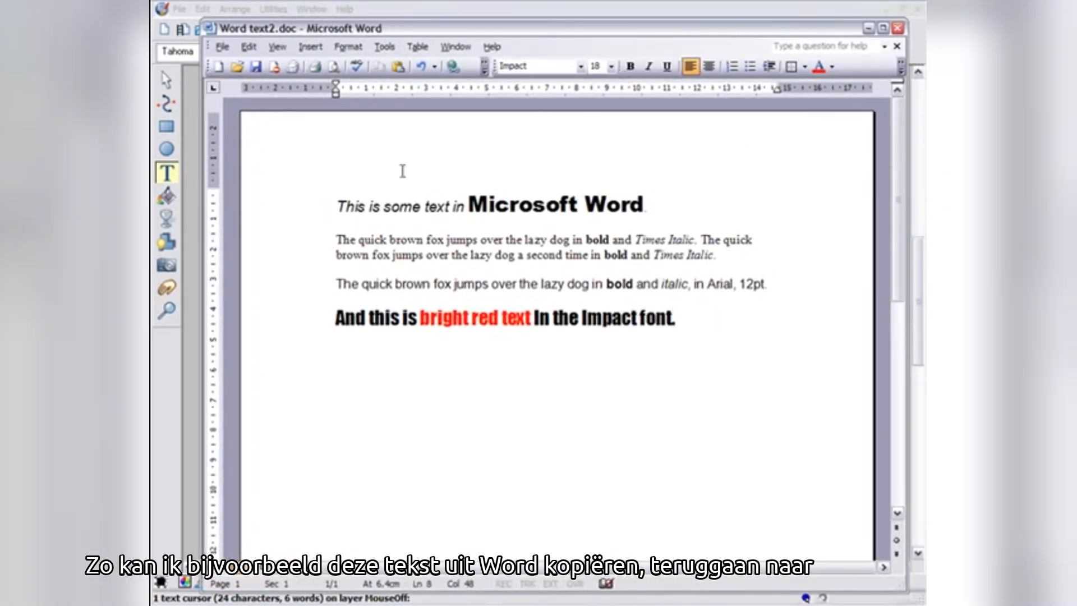
left_click_drag(308, 212, 305, 320)
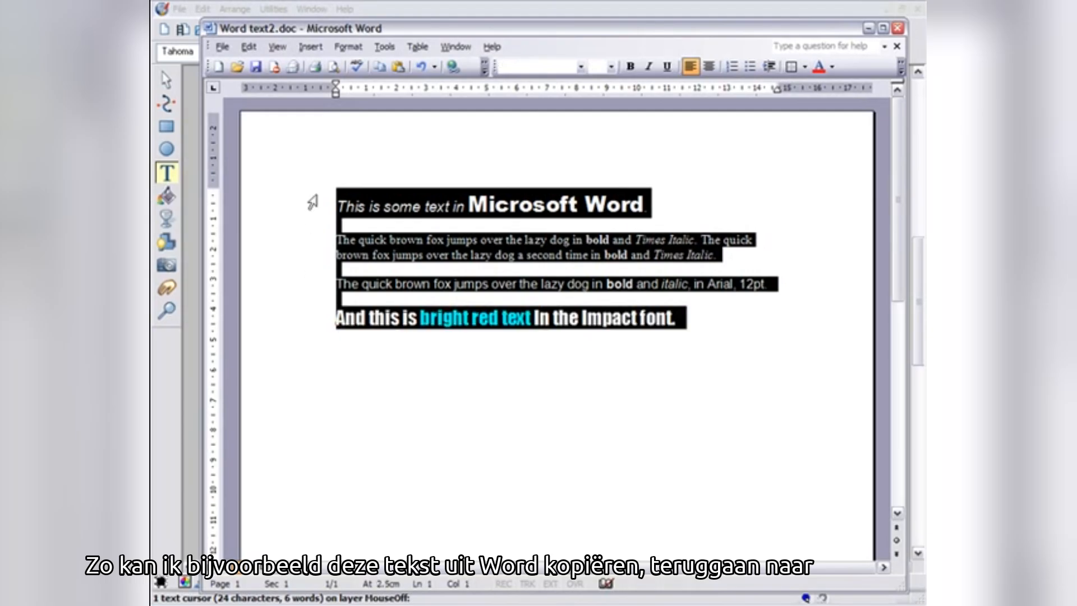
left_click(249, 47)
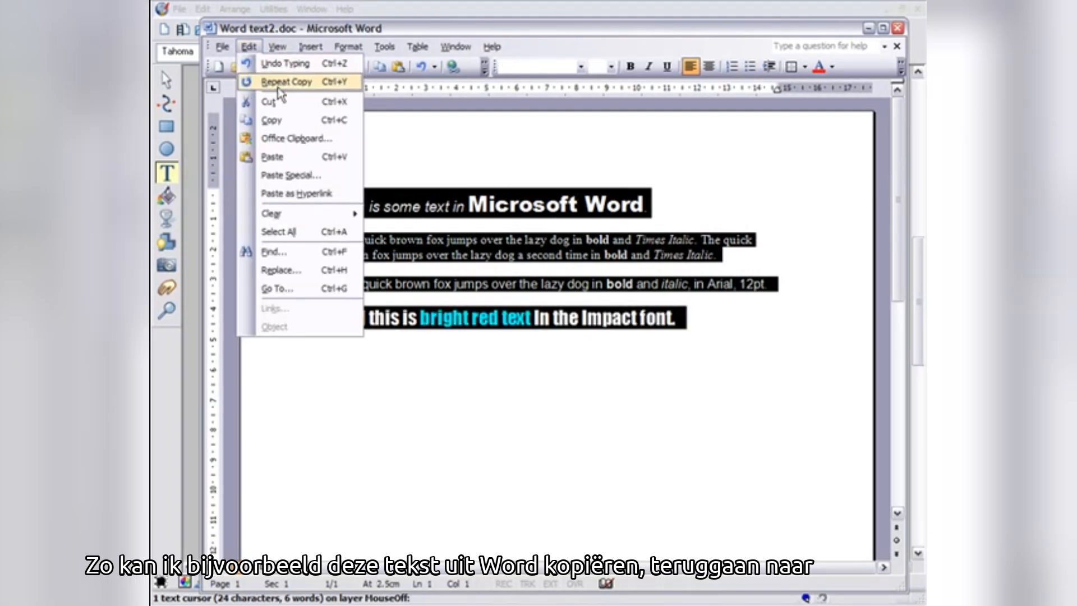
left_click(273, 115)
- Back in Web Designer, create a new text column below and paste the Word text as Rich Text Format
left_click(275, 2)
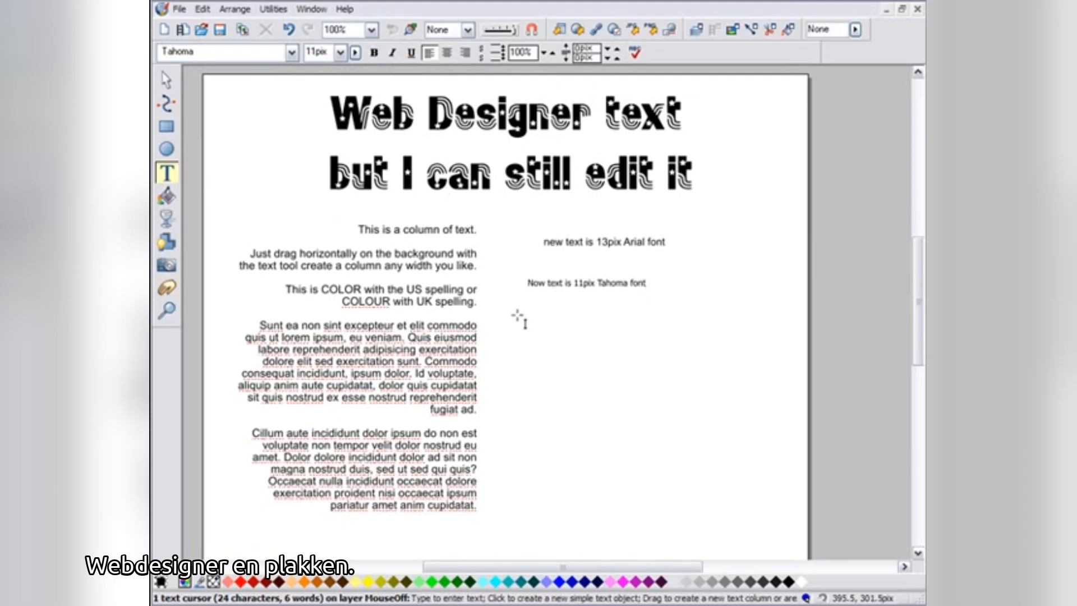
left_click_drag(512, 327, 795, 326)
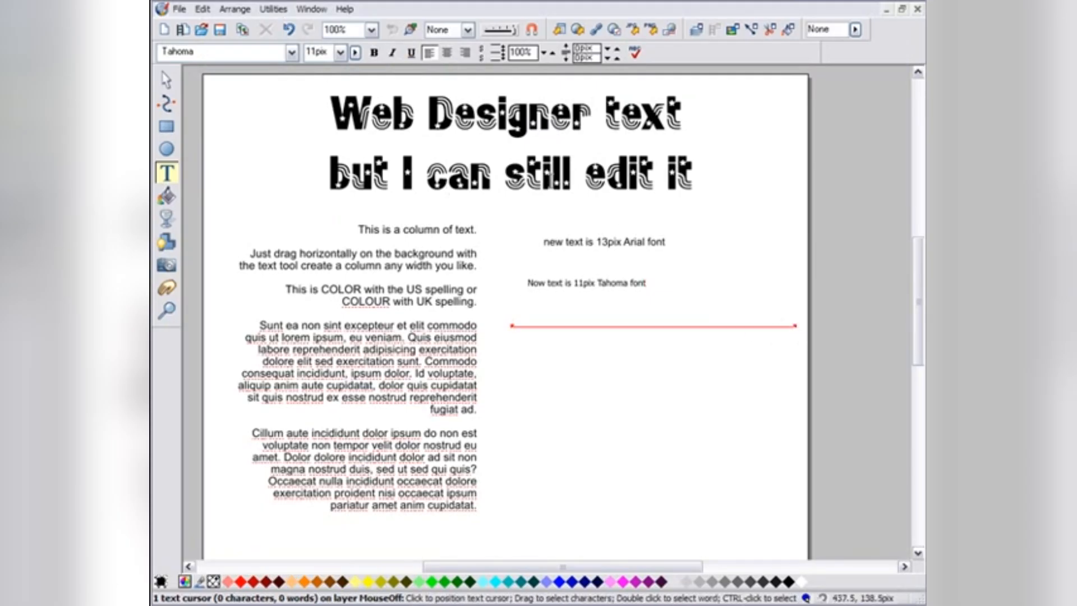
left_click(203, 9)
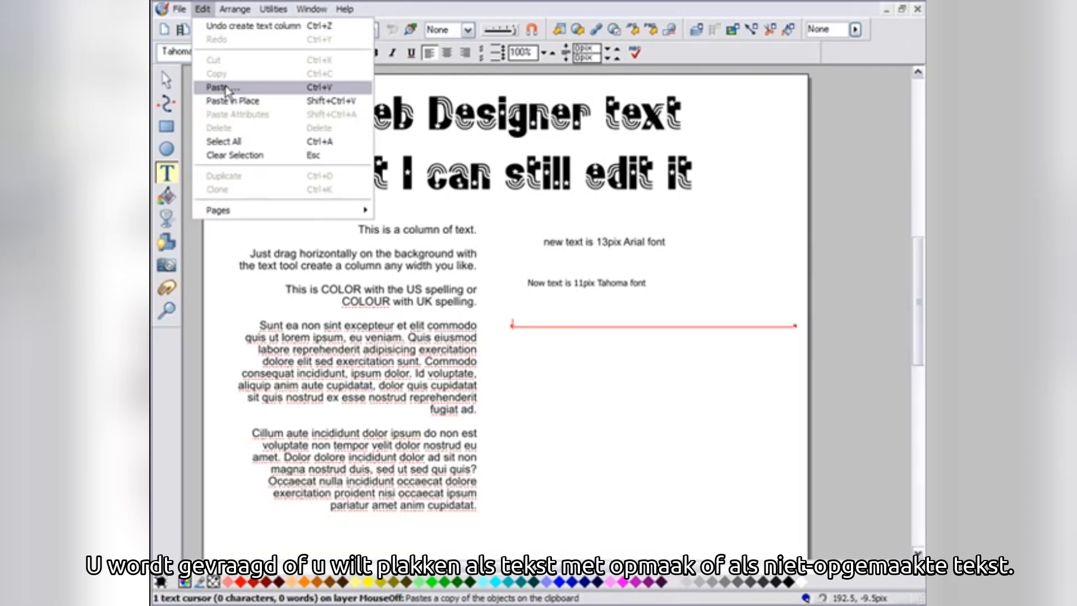
left_click(226, 90)
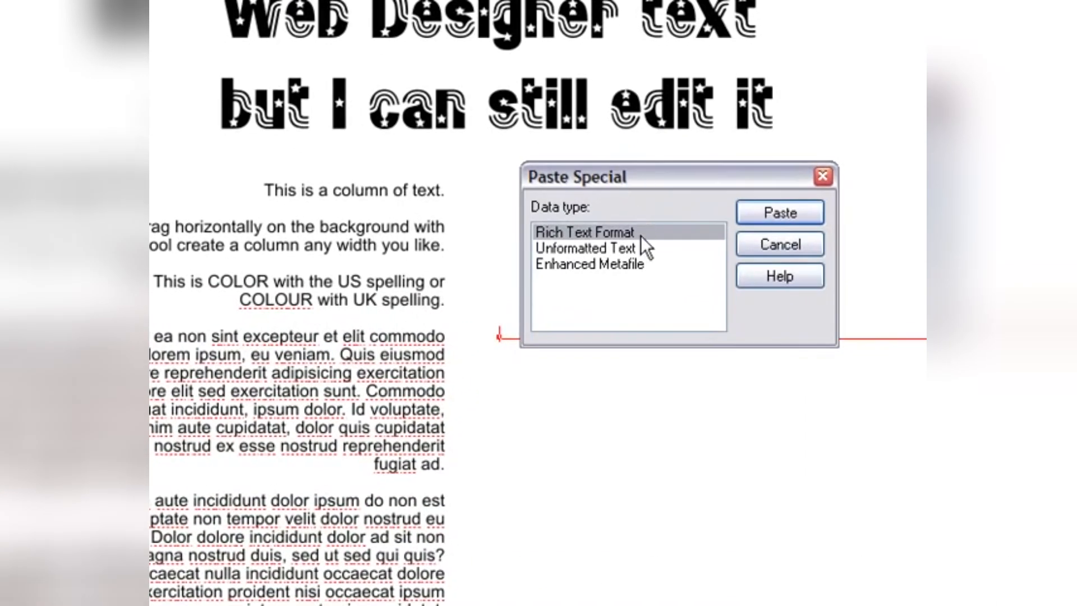
left_click(640, 249)
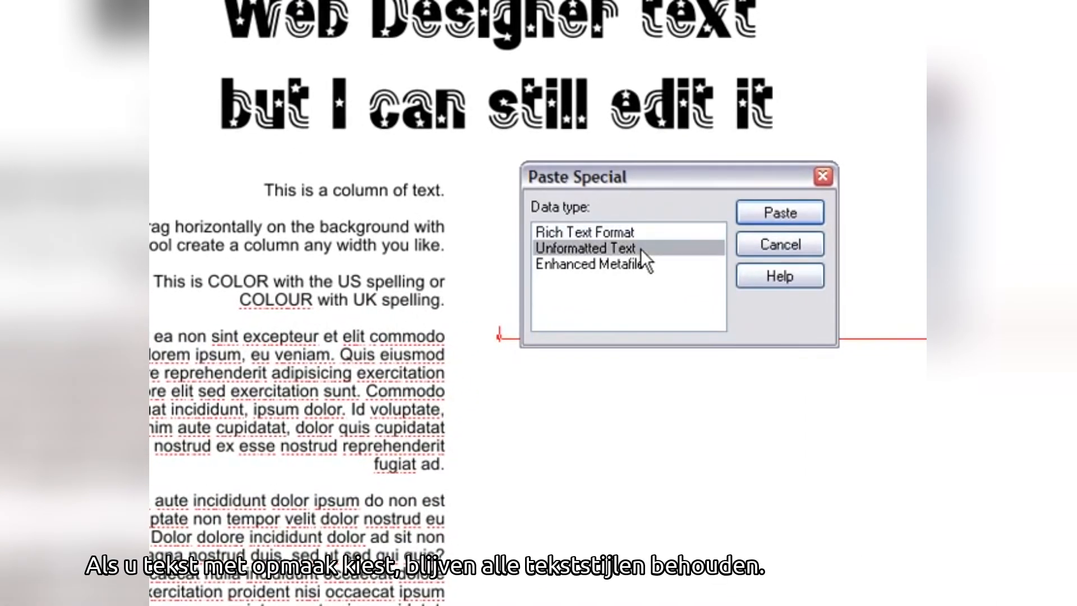
left_click(654, 231)
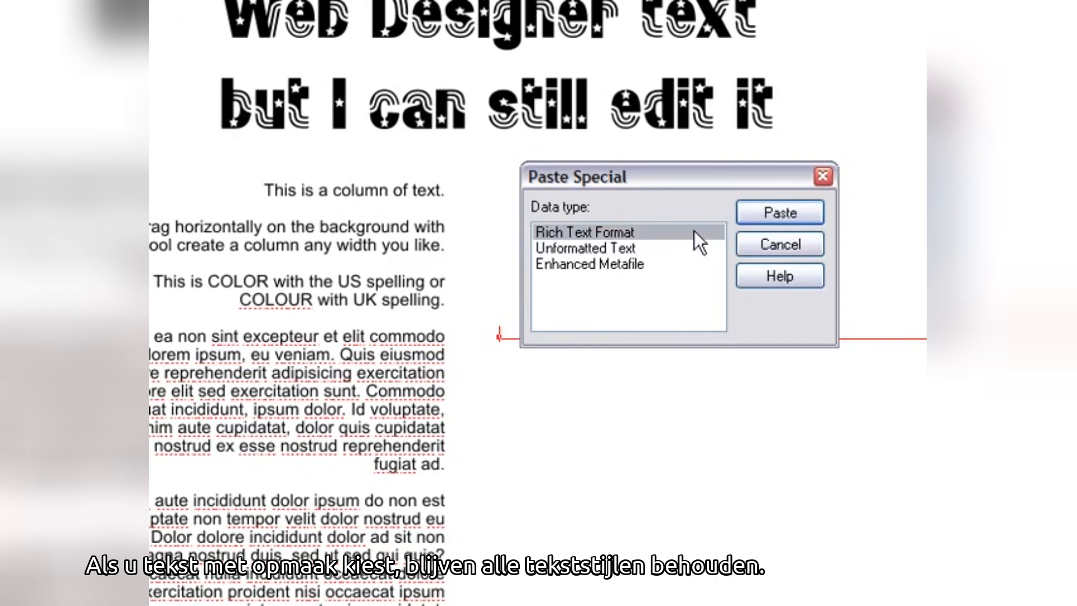
left_click(780, 213)
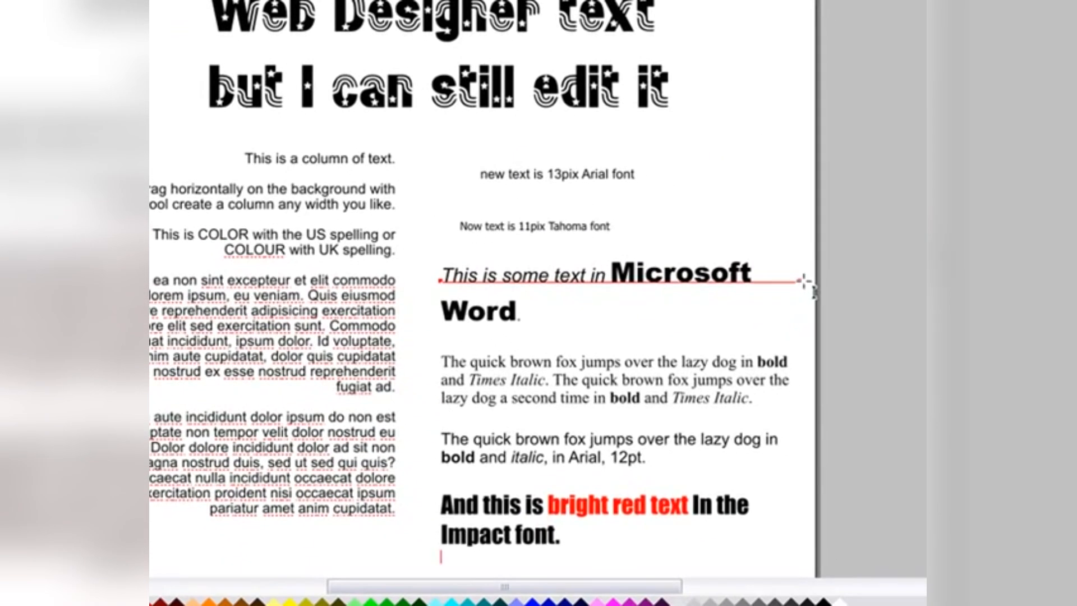
mouse_move(797, 280)
left_mouse_down()
mouse_move(630, 273)
mouse_move(786, 281)
left_mouse_up()
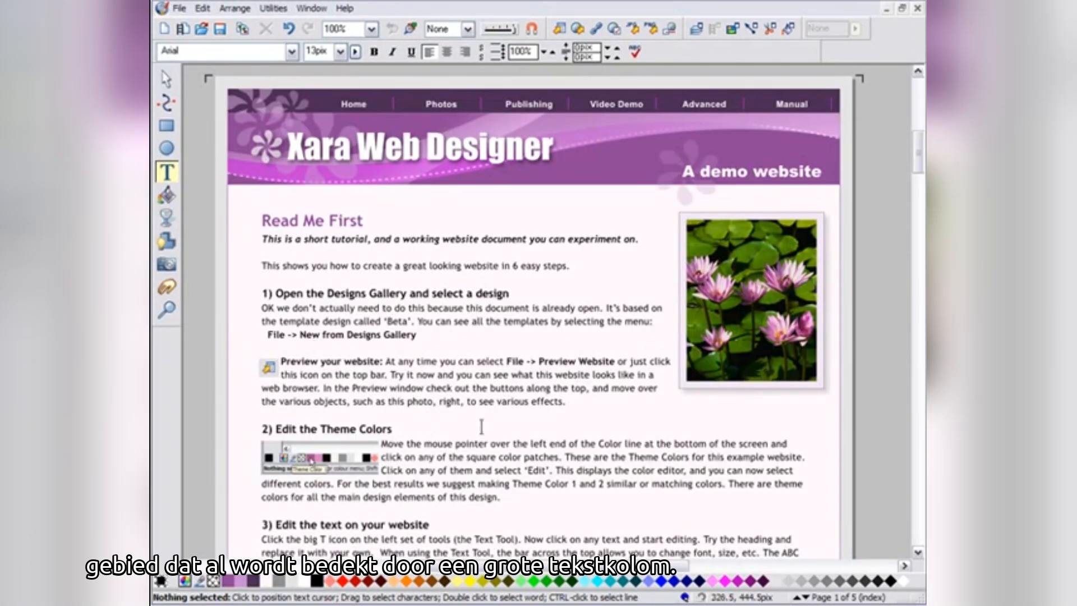
- Place the text cursor inside the existing body text of the demo website page
left_click(517, 400)
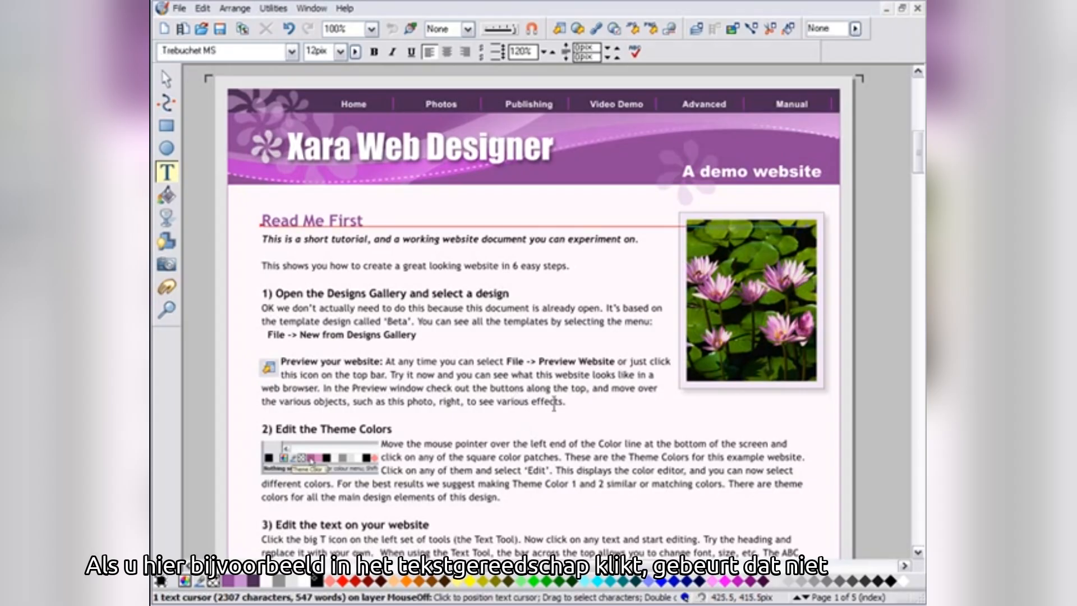
left_click(584, 399)
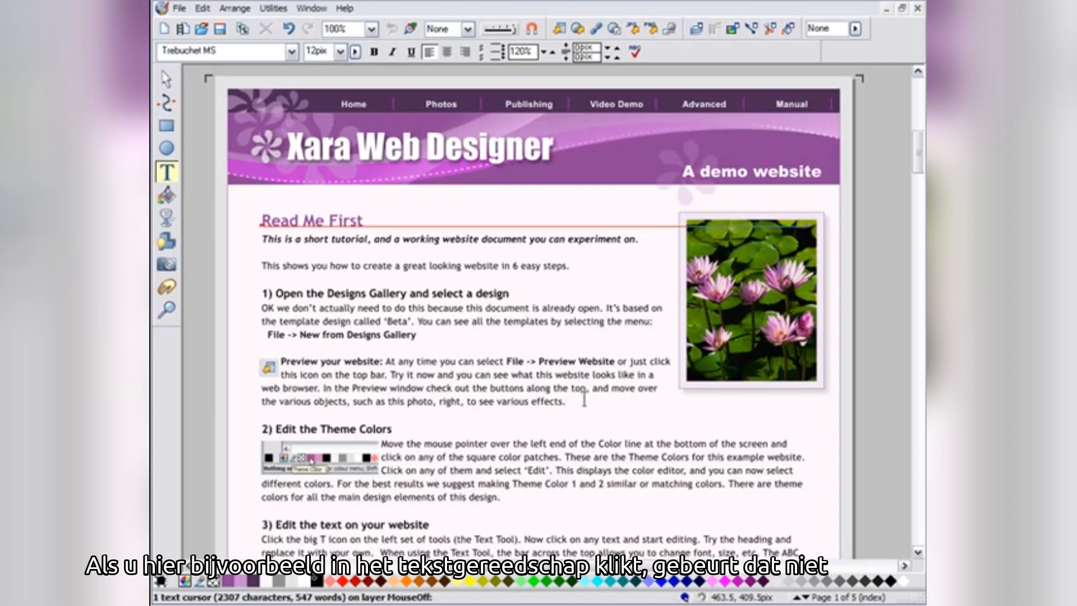
left_click(594, 395)
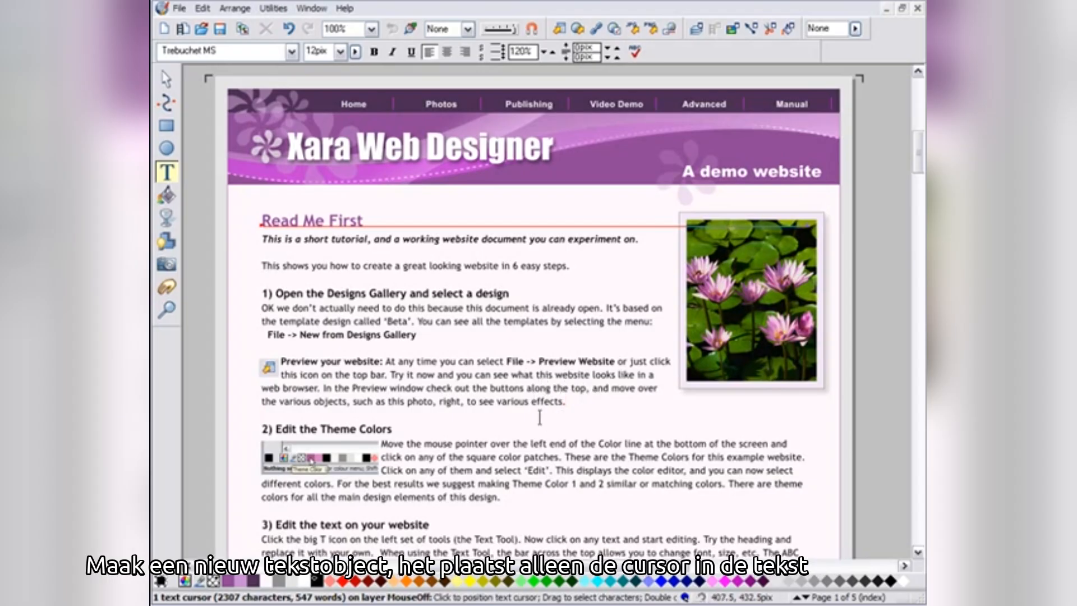
- Create a new text column beside the page and type 'This is a new text column'
left_click_drag(718, 420, 497, 344)
left_click_drag(657, 302, 845, 301)
type("This is a new text column")
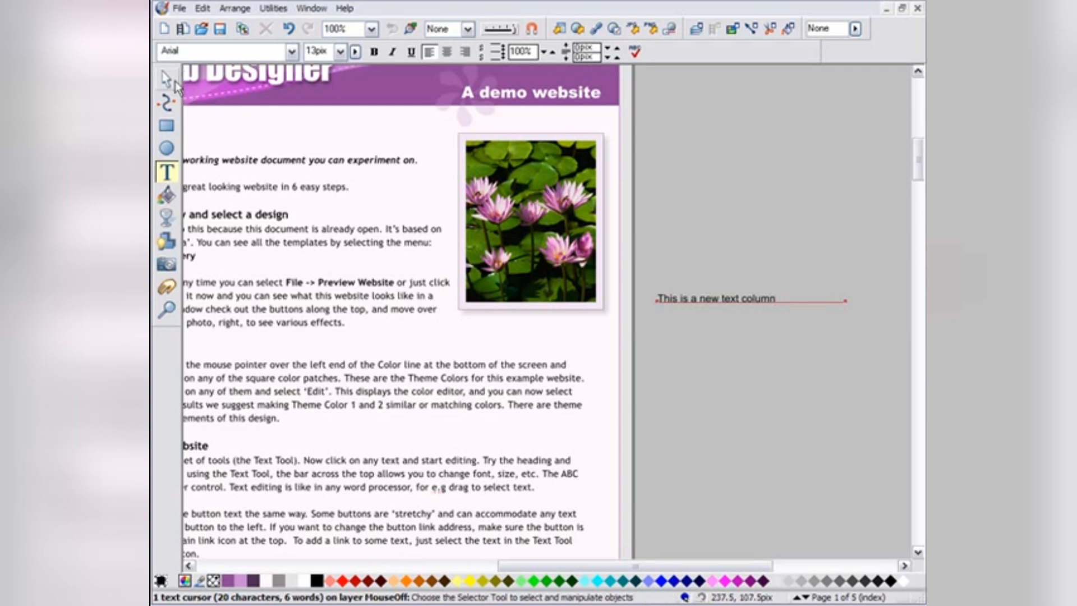
- Move the new text column onto the page and scale it up to a larger size
left_click(166, 79)
left_click_drag(687, 306, 325, 350)
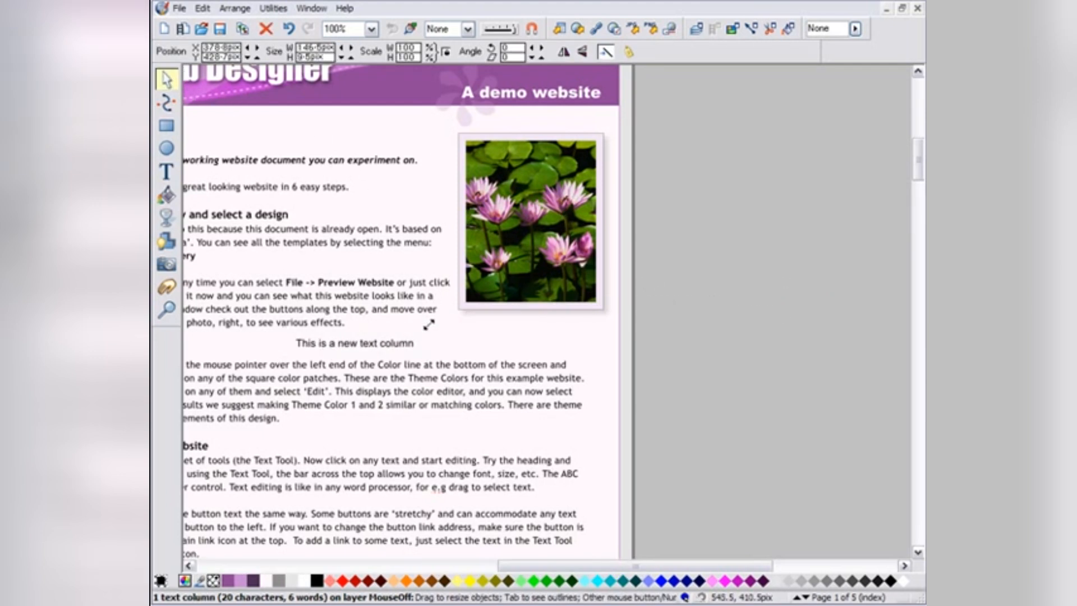
left_click_drag(427, 325, 609, 314)
left_click_drag(470, 346, 416, 350)
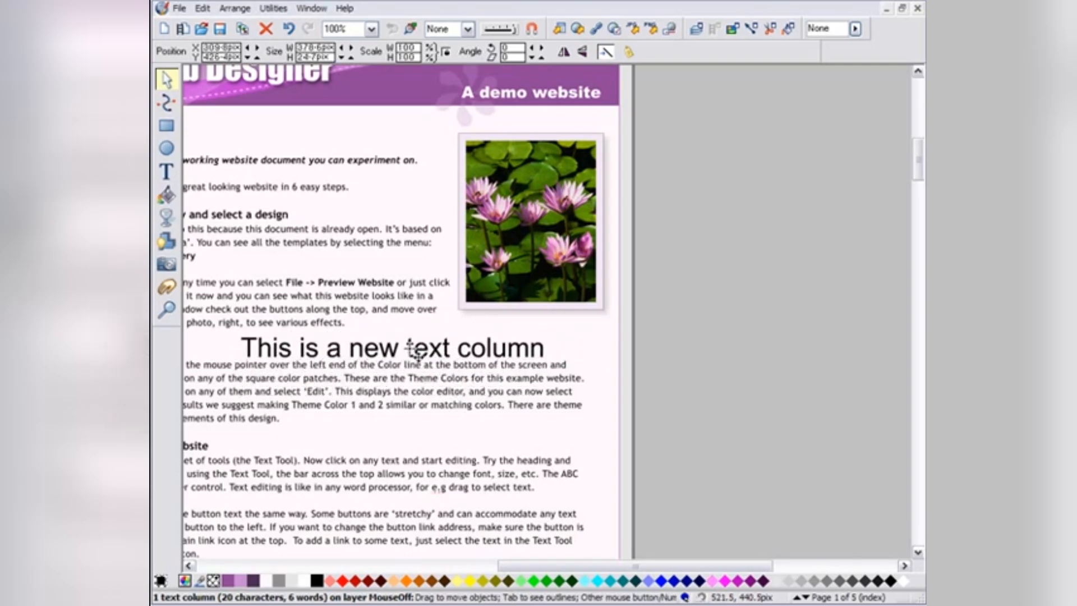